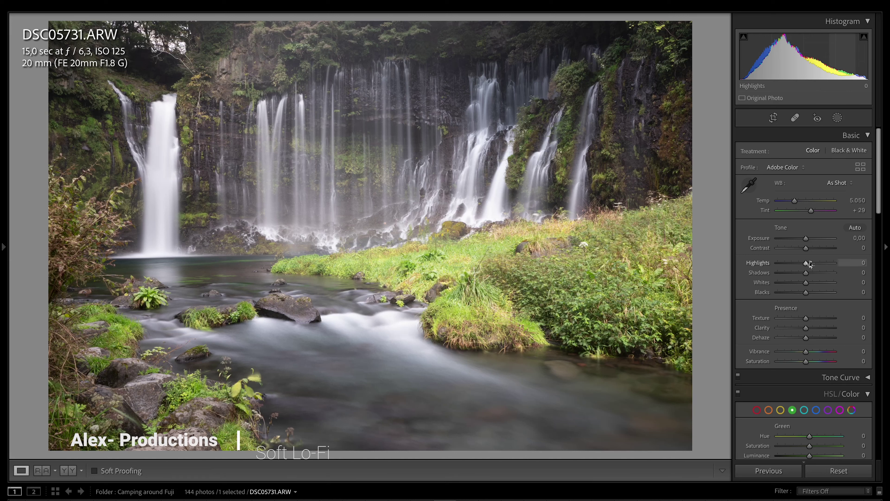
# Drop Highlights to −100 and keep Exposure at 0 to recover the bright waterfalls.
pyautogui.moveTo(805, 263); pyautogui.dragTo(759, 263)
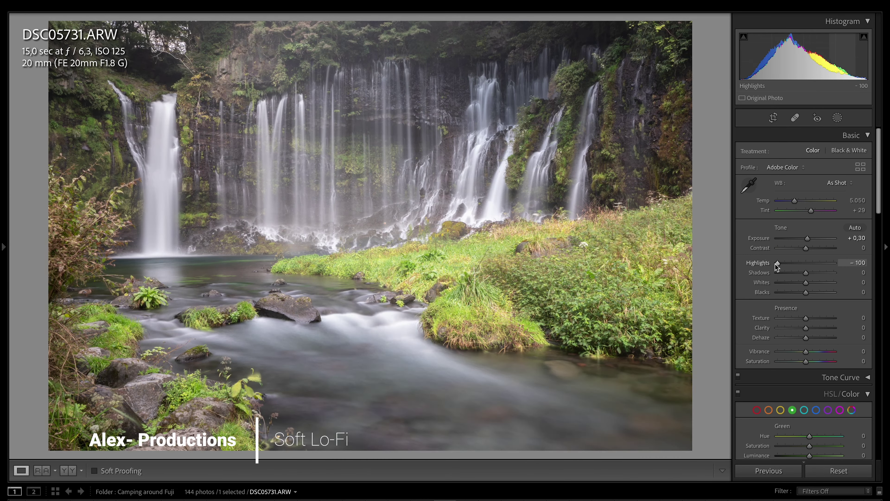
pyautogui.moveTo(807, 238); pyautogui.dragTo(806, 238)
# Brush-mask the right-bank grass: exposure 0,08, highlights −44, shadows 7, whites 7, blacks −34, dehaze 32.
pyautogui.press('k')
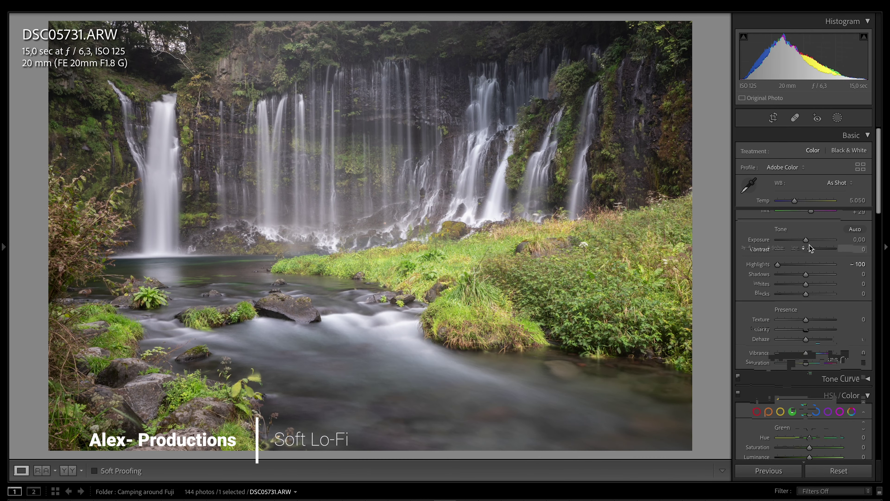
pyautogui.moveTo(289, 267); pyautogui.dragTo(577, 251)
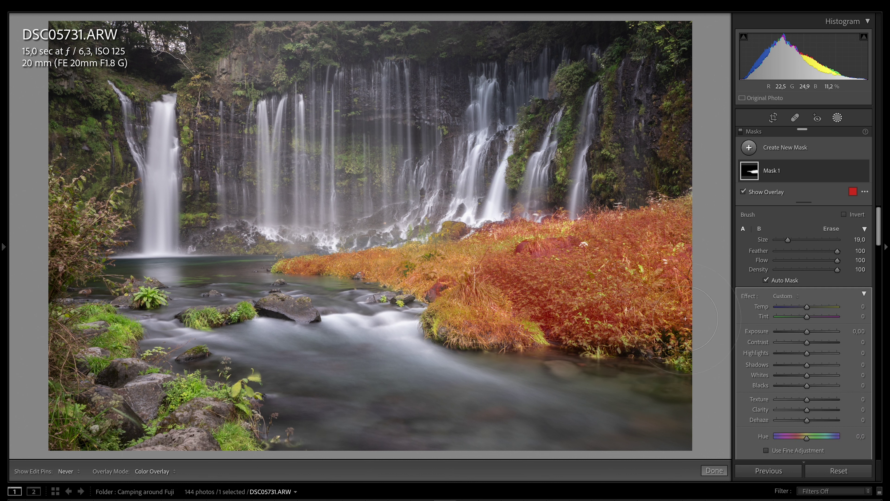
pyautogui.moveTo(810, 335); pyautogui.dragTo(809, 332)
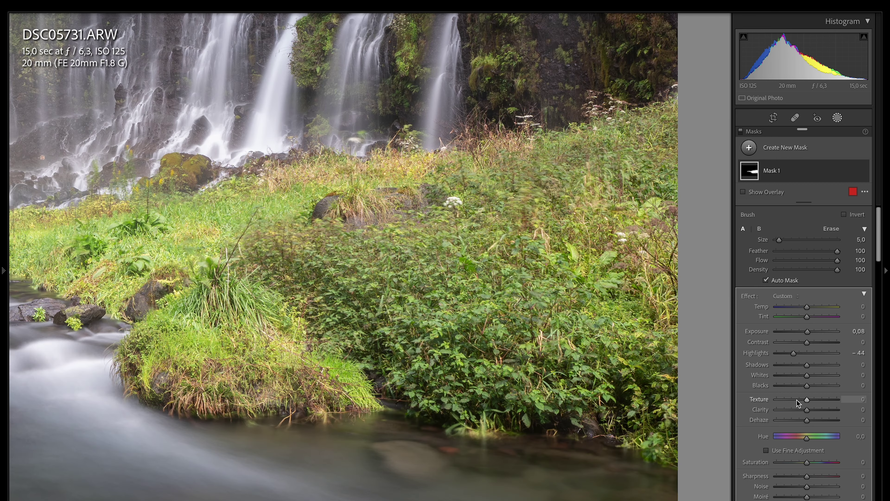
pyautogui.moveTo(806, 375); pyautogui.dragTo(813, 376)
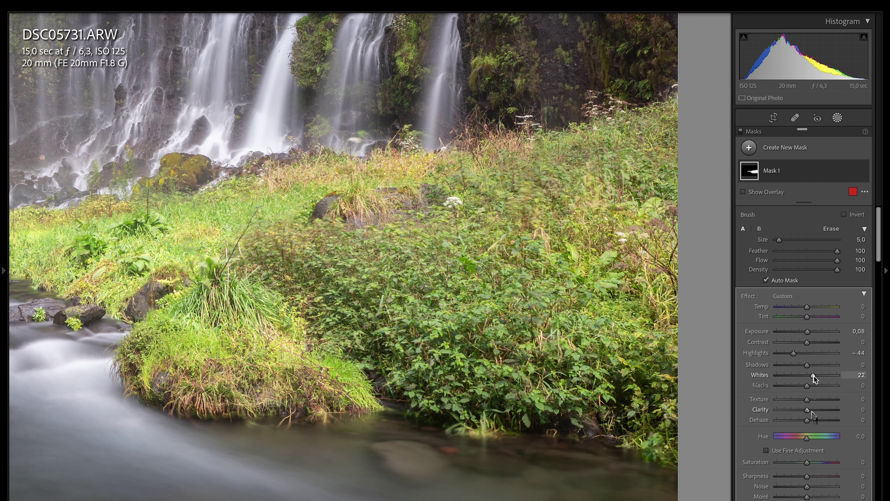
pyautogui.doubleClick(813, 375)
pyautogui.moveTo(807, 420); pyautogui.dragTo(817, 421)
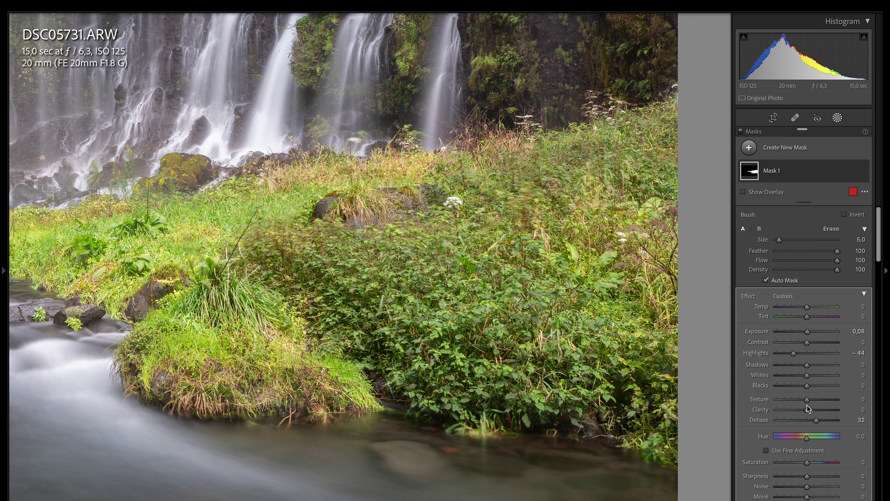
pyautogui.moveTo(806, 368)
pyautogui.mouseDown()
pyautogui.moveTo(797, 389)
pyautogui.moveTo(811, 381)
pyautogui.mouseUp()
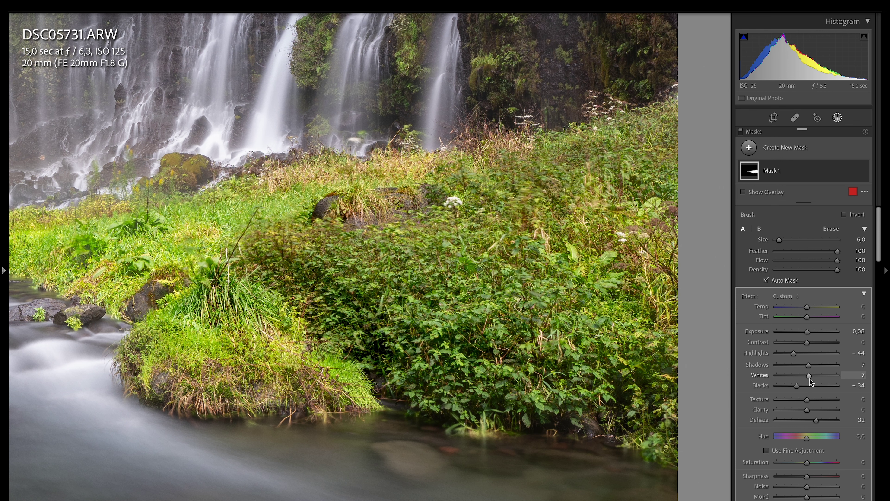
# Brush-mask the lower-left rocks with exposure 0,50, whites 29, blacks −28, texture 20, dehaze 24.
pyautogui.press('z')
pyautogui.press('k')
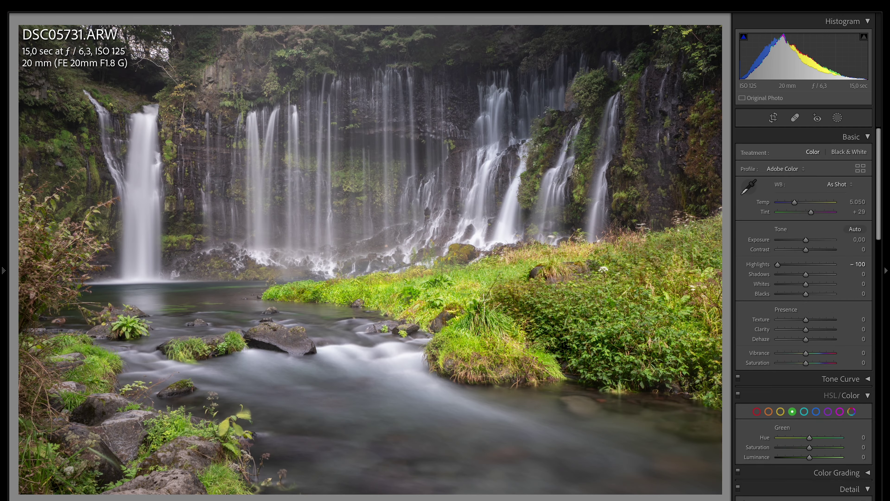
pyautogui.moveTo(186, 460); pyautogui.dragTo(142, 466)
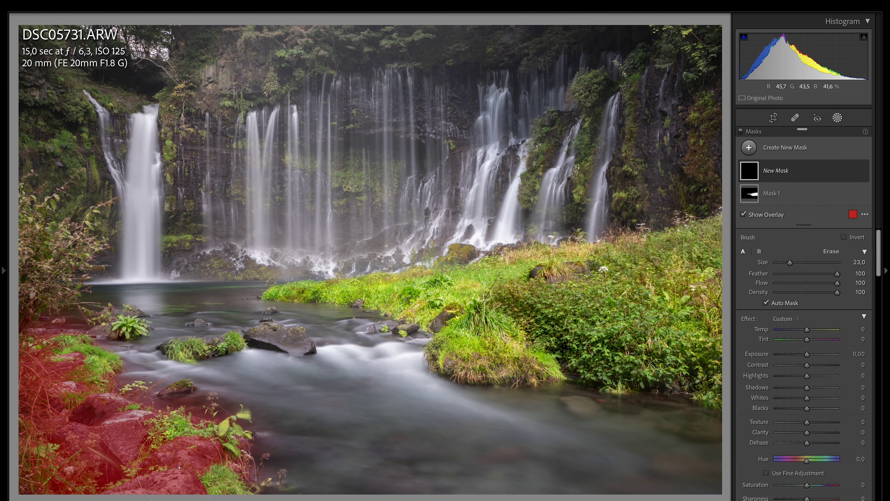
pyautogui.press('o')
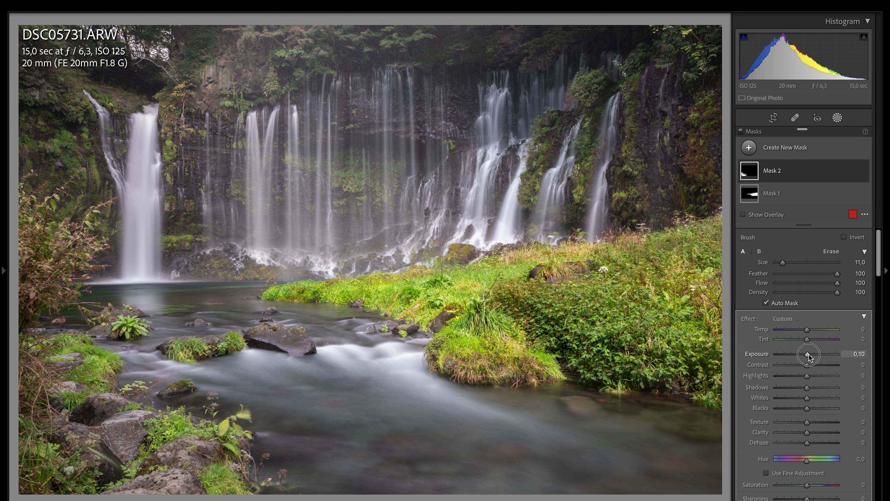
pyautogui.moveTo(807, 354); pyautogui.dragTo(811, 354)
pyautogui.press('z')
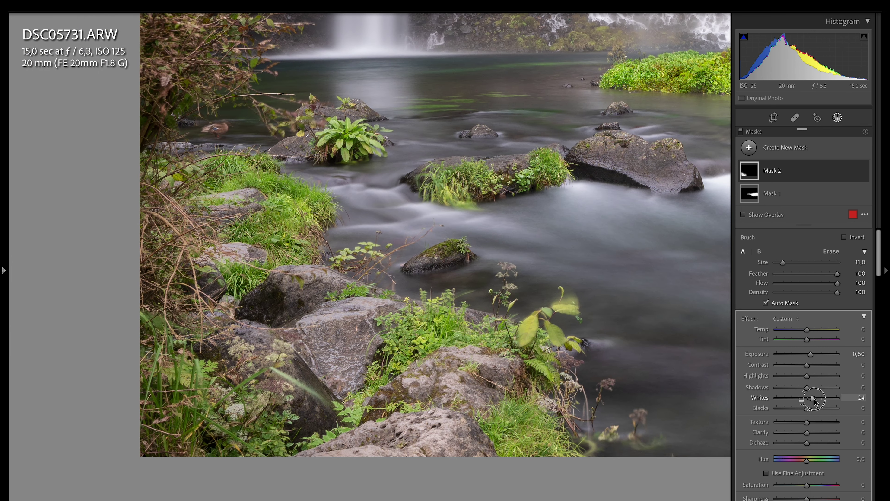
pyautogui.moveTo(813, 401); pyautogui.dragTo(815, 397)
pyautogui.moveTo(807, 408); pyautogui.dragTo(802, 412)
pyautogui.moveTo(807, 442); pyautogui.dragTo(814, 442)
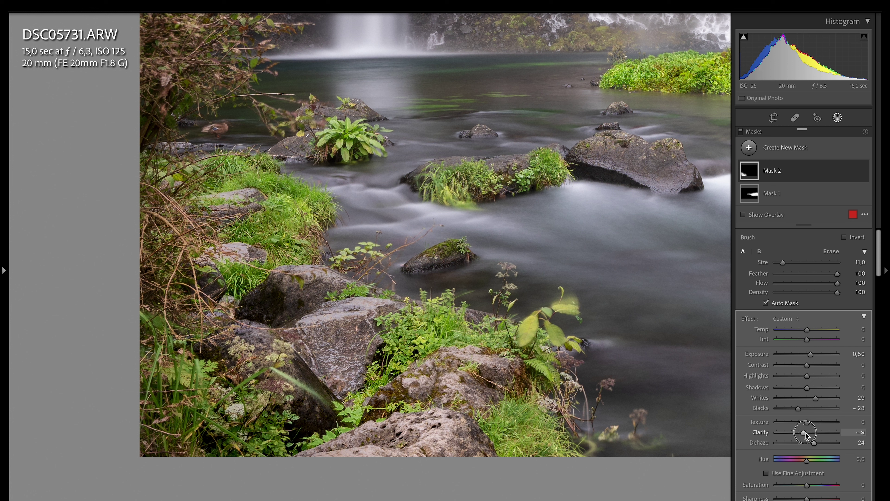
# Extend the rocks mask over the central rock, grass tuft and left-side vegetation.
pyautogui.moveTo(625, 169); pyautogui.dragTo(505, 185)
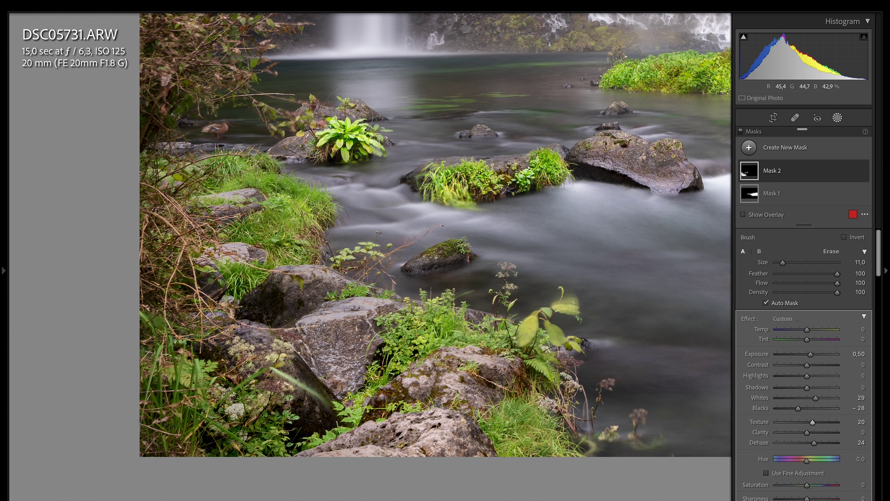
pyautogui.moveTo(342, 140); pyautogui.dragTo(165, 385)
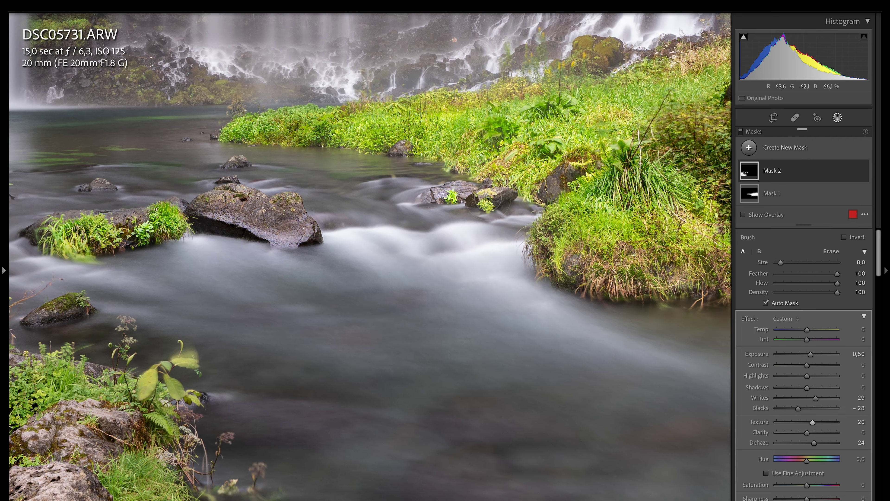
pyautogui.scroll(-1, 158, 175)
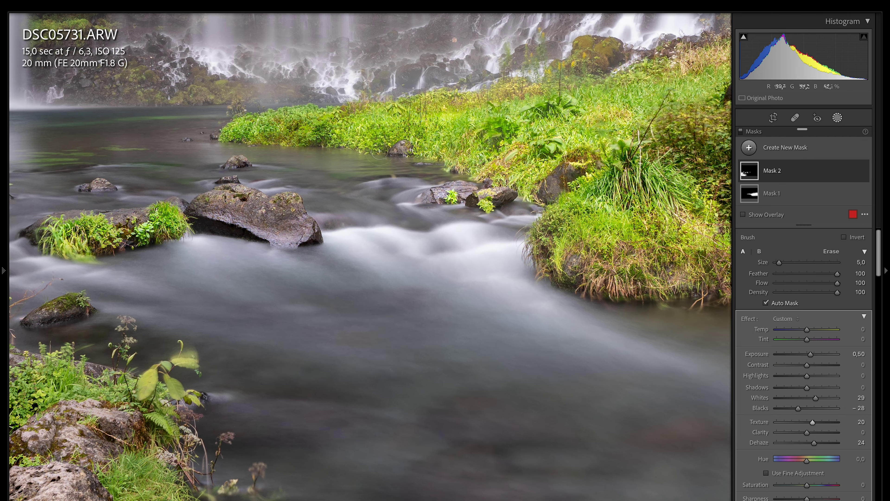
# Paint a third brush mask across the waterfall cliff, keeping its exposure at 0.
pyautogui.press('z')
pyautogui.hotkey('shift', 'k')
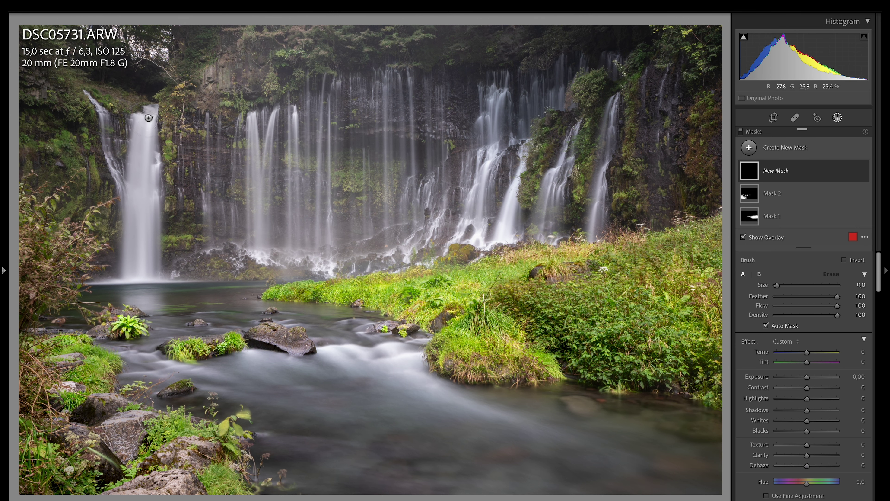
pyautogui.scroll(1, 162, 162)
pyautogui.moveTo(163, 162); pyautogui.dragTo(315, 231)
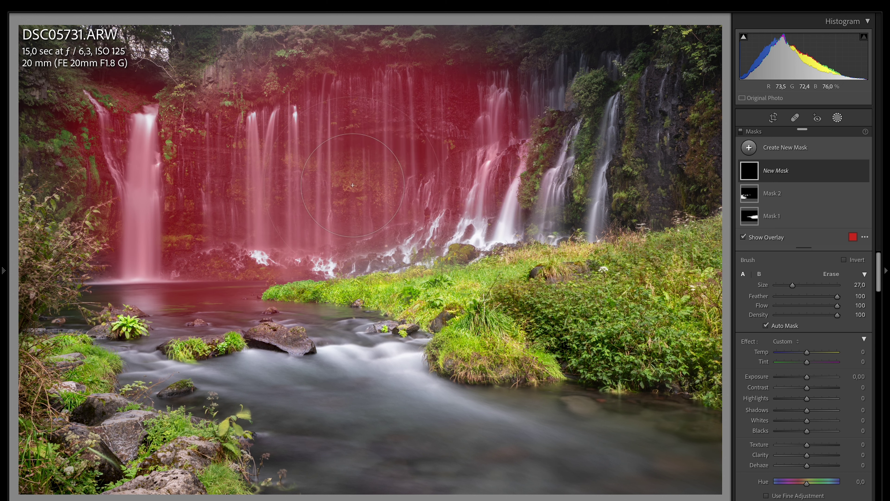
pyautogui.moveTo(806, 377); pyautogui.dragTo(807, 379)
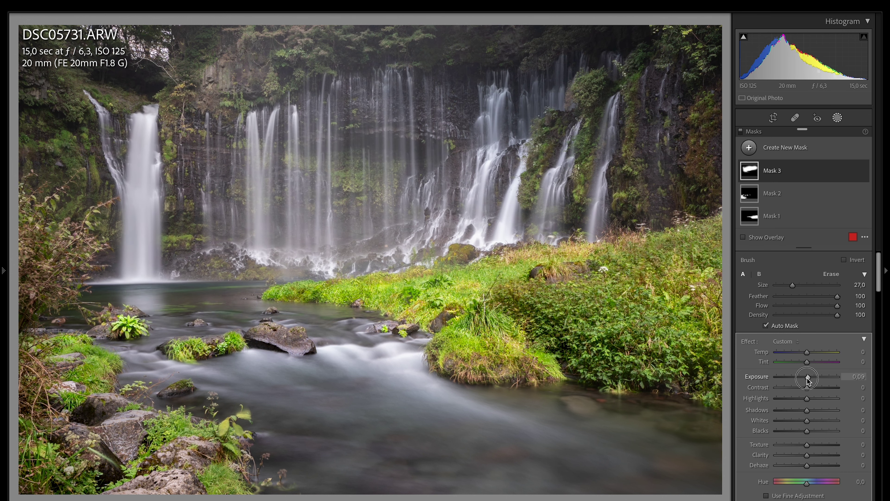
pyautogui.press('z')
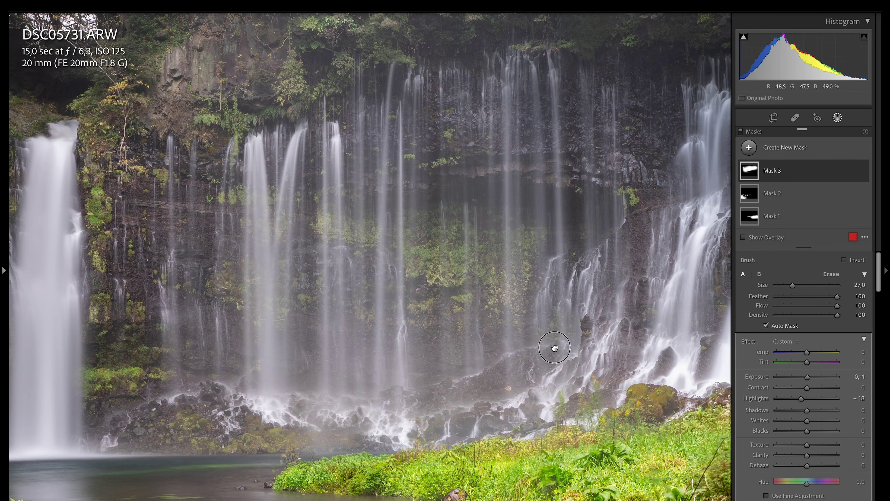
pyautogui.doubleClick(806, 376)
# Give the waterfall mask highlights −28, dehaze 38 and shadows 31.
pyautogui.moveTo(801, 398)
pyautogui.mouseDown()
pyautogui.moveTo(809, 422)
pyautogui.moveTo(796, 434)
pyautogui.mouseUp()
pyautogui.moveTo(807, 465); pyautogui.dragTo(813, 465)
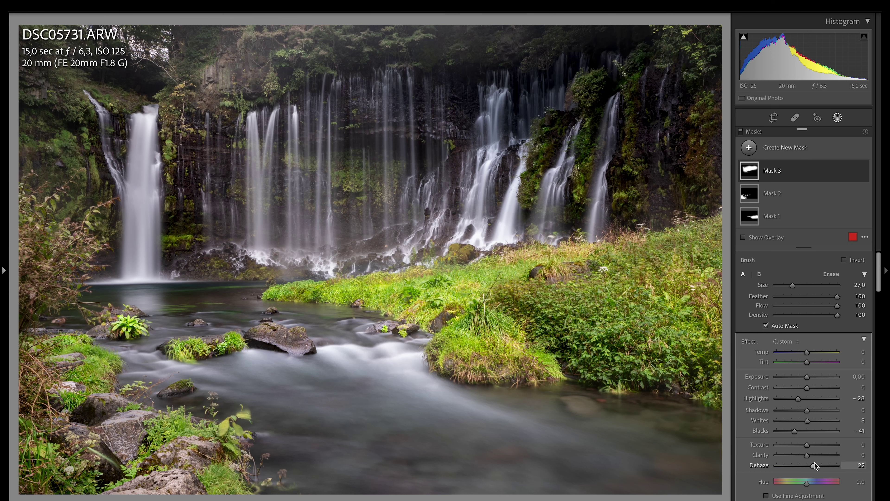
pyautogui.doubleClick(795, 432)
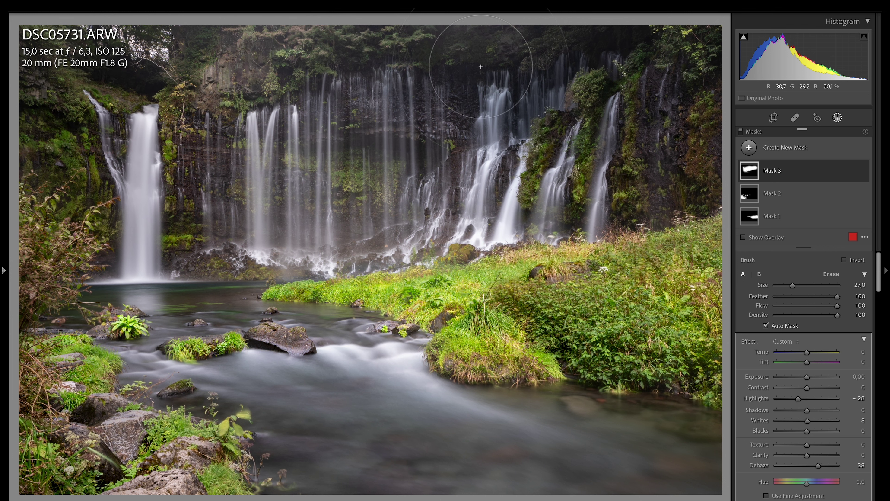
pyautogui.moveTo(807, 410); pyautogui.dragTo(805, 410)
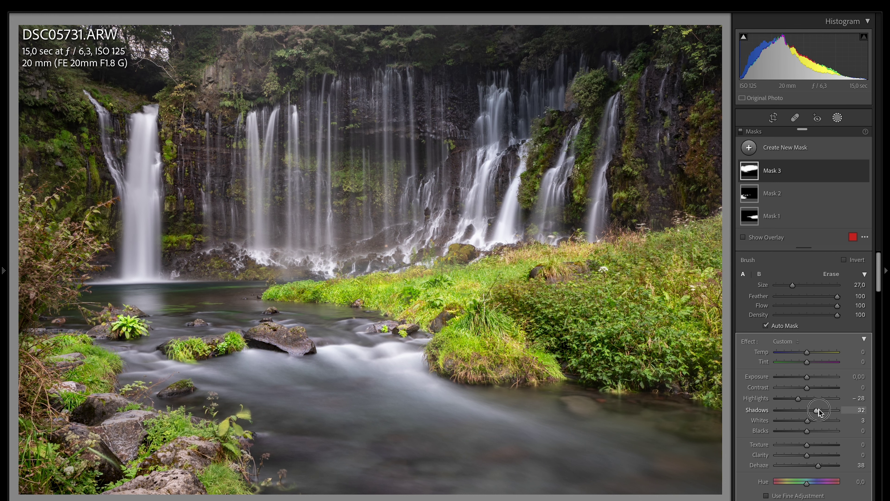
# Add clarity 39 to the waterfalls, then paint a fourth brush mask over the stream.
pyautogui.hotkey('ctrl', '=')
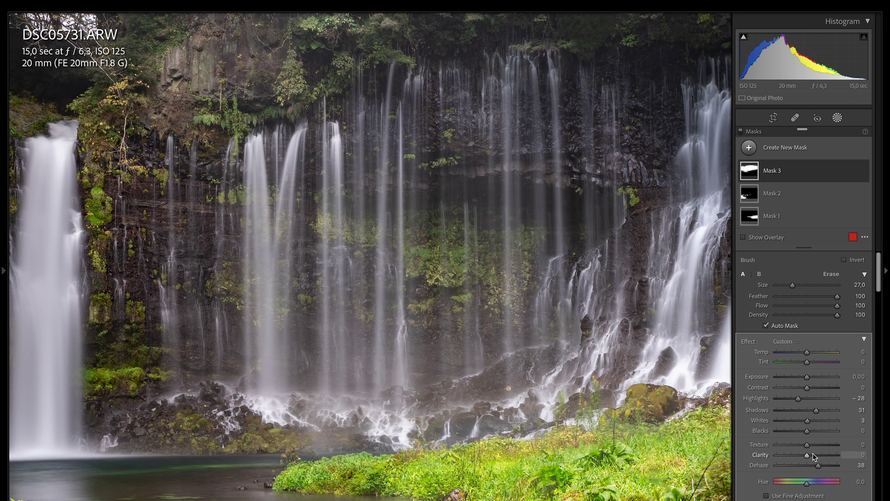
pyautogui.moveTo(807, 454); pyautogui.dragTo(820, 454)
pyautogui.hotkey('ctrl', '-')
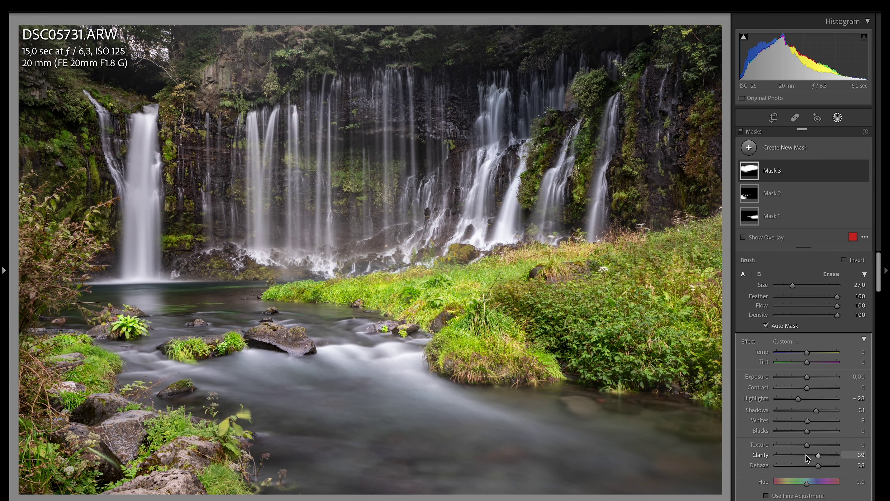
pyautogui.press('k')
pyautogui.moveTo(596, 447)
pyautogui.mouseDown()
pyautogui.moveTo(378, 397)
pyautogui.moveTo(341, 379)
pyautogui.mouseUp()
# Extend Mask 4 over the left pool and give the stream exposure 0,35 and dehaze 8.
pyautogui.scroll(-5, 378, 396)
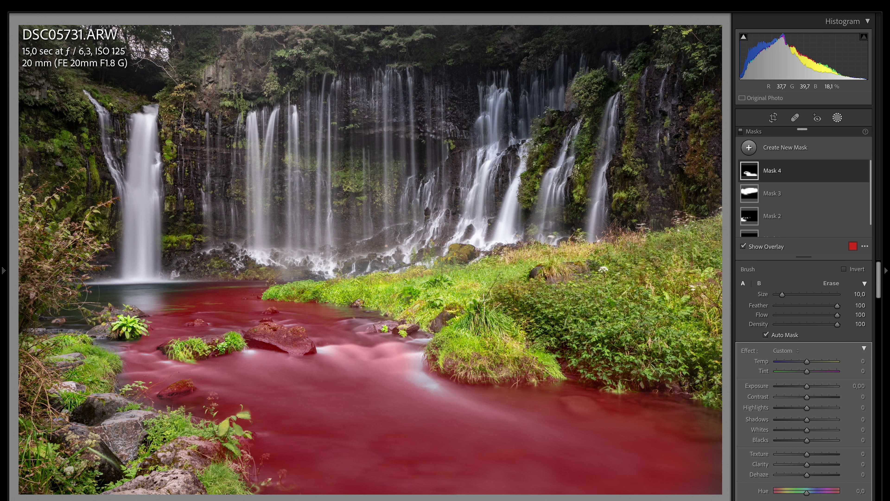
pyautogui.scroll(-2, 70, 293)
pyautogui.moveTo(70, 293); pyautogui.dragTo(200, 296)
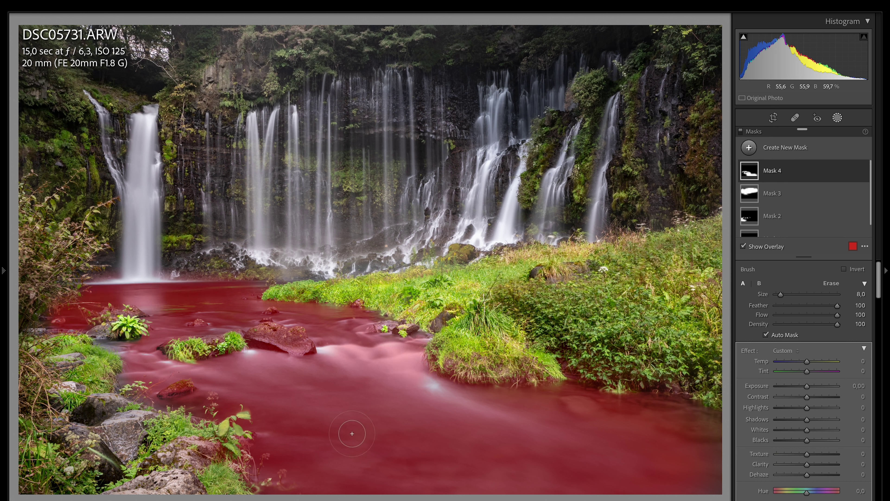
pyautogui.moveTo(846, 386); pyautogui.dragTo(854, 385)
pyautogui.press('o')
pyautogui.moveTo(806, 474); pyautogui.dragTo(813, 474)
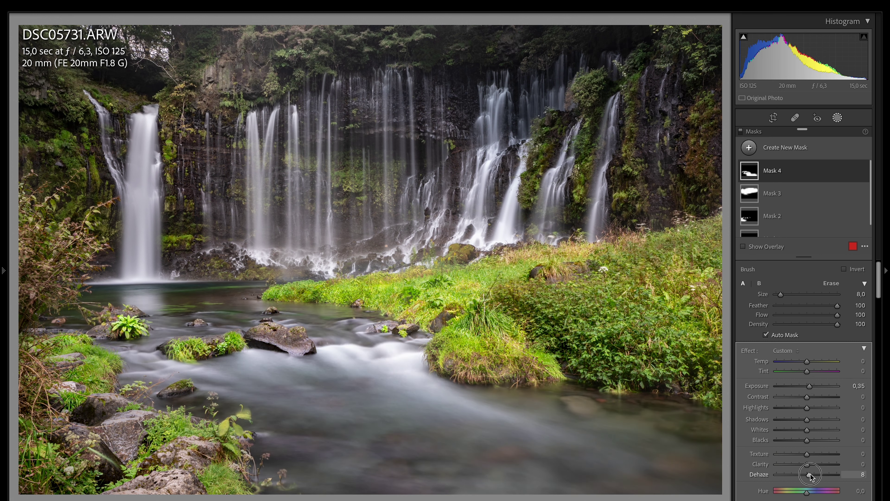
pyautogui.hotkey('shift', 'w')
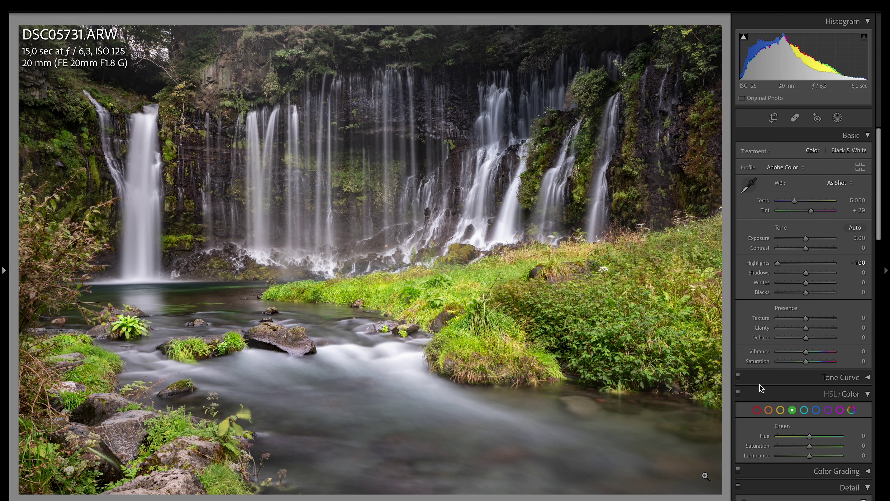
# Set Vibrance +20, Green saturation −18, and sharpening Amount 81 with Masking 69.
pyautogui.moveTo(821, 351); pyautogui.dragTo(813, 353)
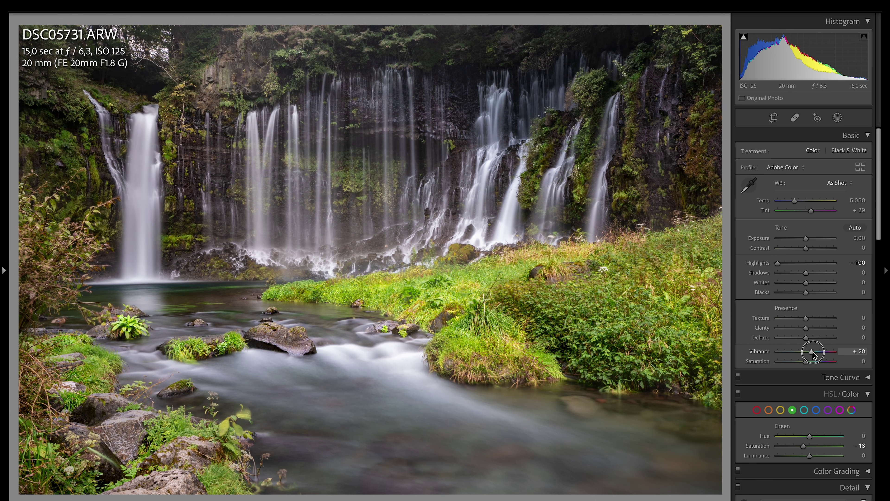
pyautogui.scroll(-10, 770, 436)
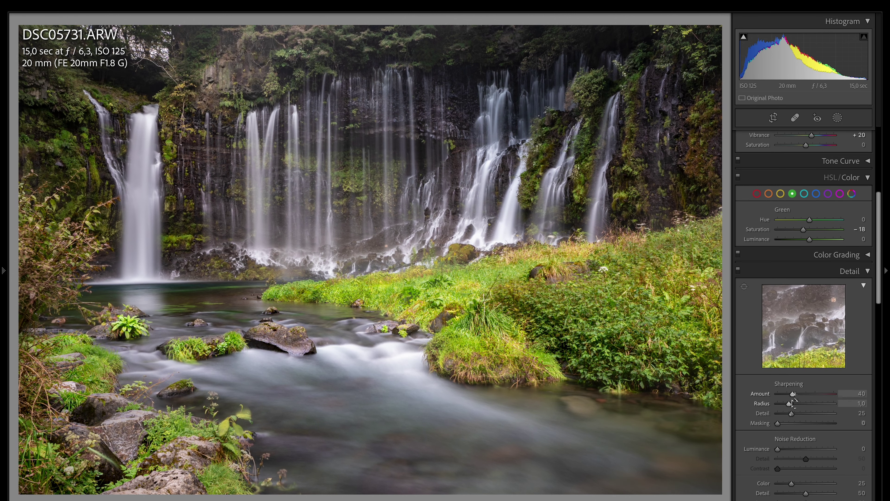
pyautogui.moveTo(793, 396); pyautogui.dragTo(806, 394)
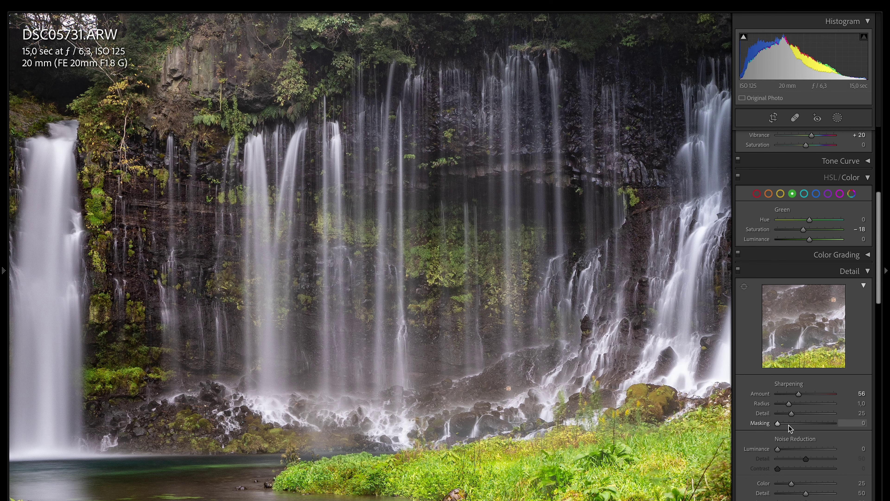
pyautogui.moveTo(778, 422); pyautogui.dragTo(817, 421)
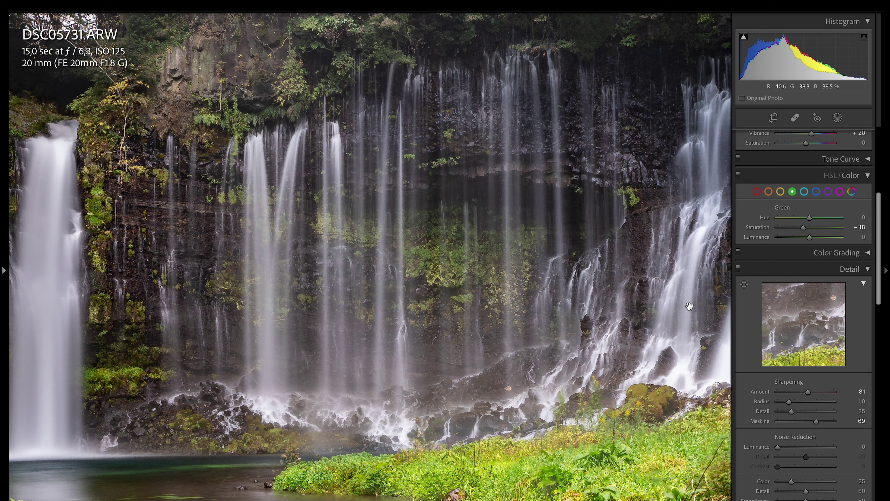
pyautogui.click(592, 403)
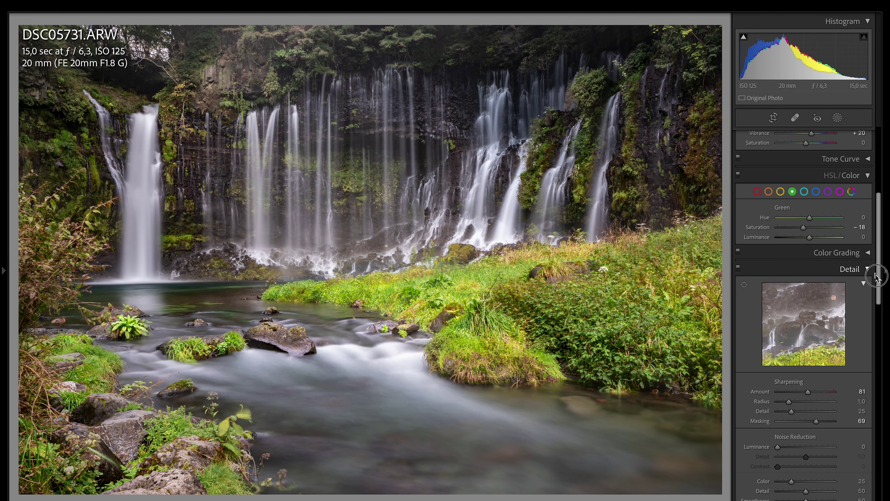
# Warm the white balance by sampling a neutral spot with the eyedropper.
pyautogui.scroll(5, 877, 275)
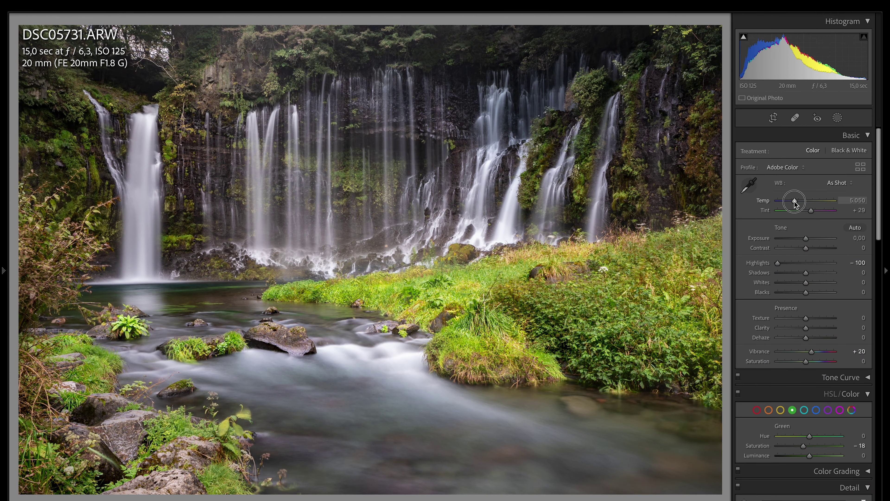
pyautogui.moveTo(806, 211); pyautogui.dragTo(807, 213)
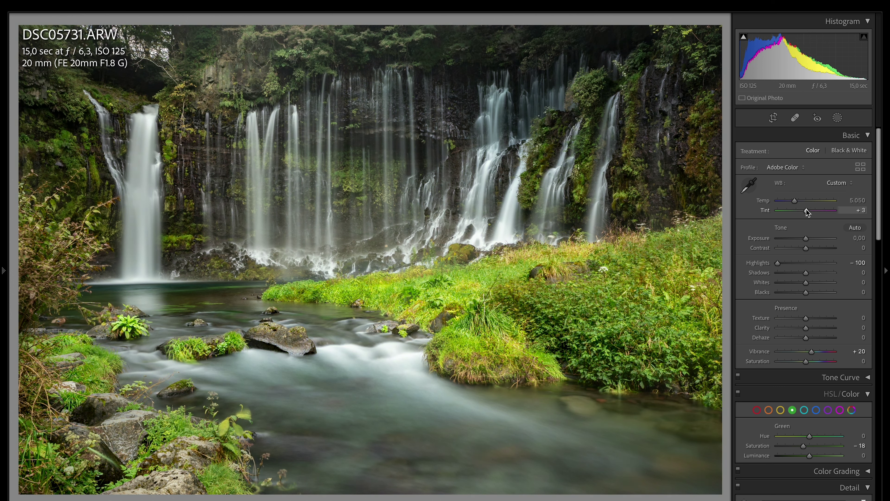
pyautogui.press('w')
pyautogui.click(150, 121)
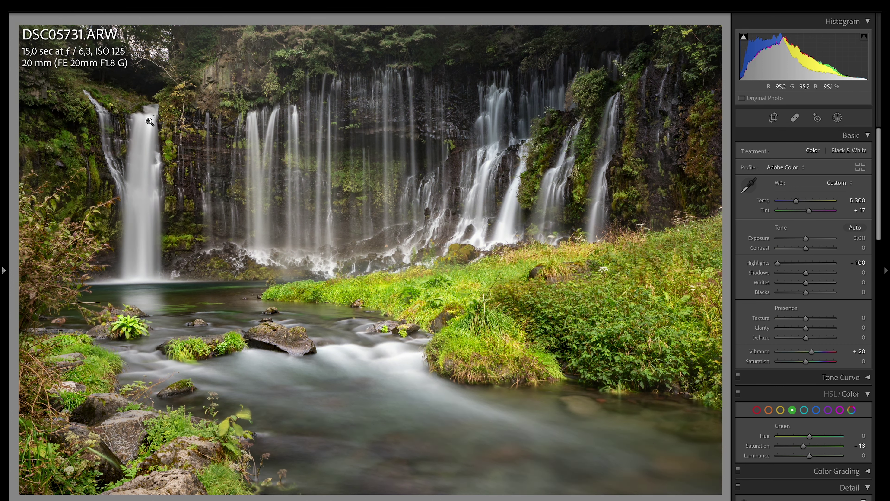
pyautogui.press('\\')
pyautogui.press('\\')
pyautogui.press('\\')
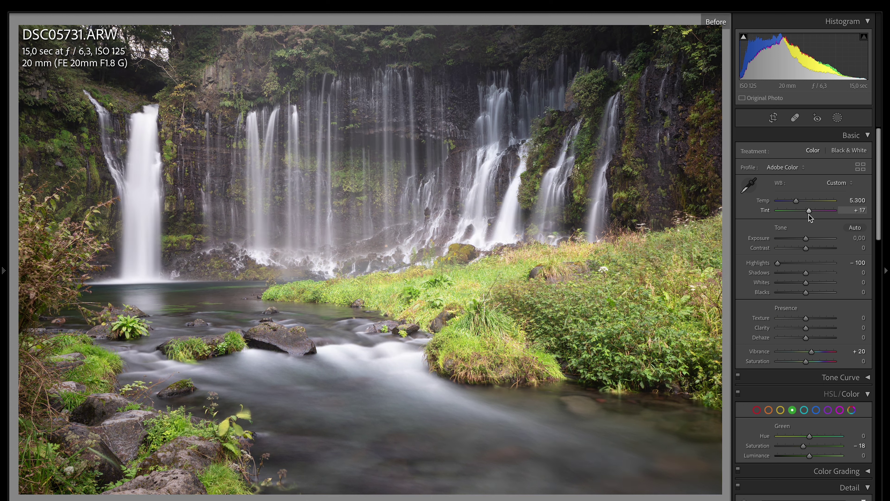
pyautogui.press('\\')
pyautogui.press('\\')
pyautogui.press('\\')
# Enable lens profile corrections and add a post-crop edge vignette.
pyautogui.scroll(-5, 802, 315)
pyautogui.scroll(-5, 799, 374)
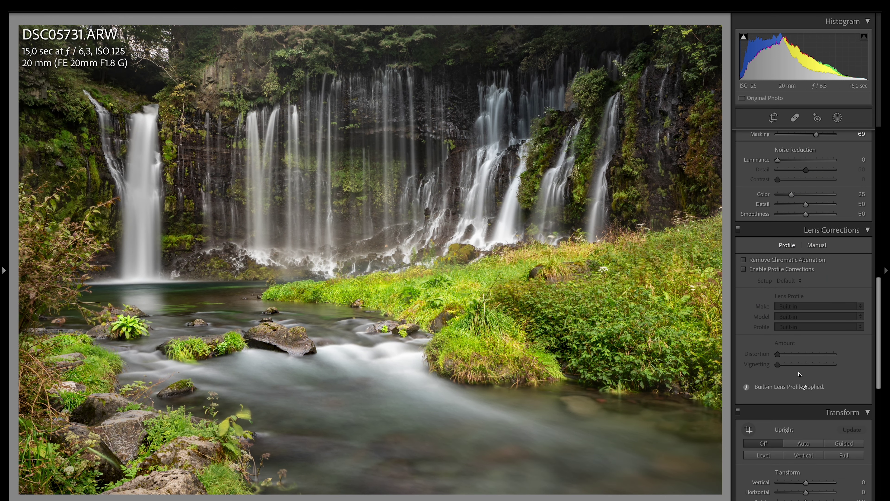
pyautogui.click(743, 270)
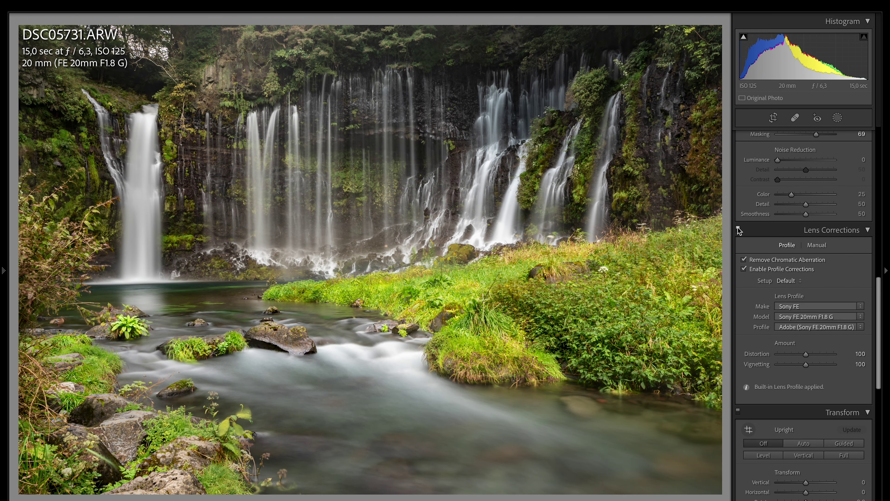
pyautogui.scroll(-3, 784, 403)
pyautogui.scroll(-5, 784, 403)
pyautogui.moveTo(806, 360)
pyautogui.mouseDown()
pyautogui.moveTo(798, 360)
pyautogui.moveTo(814, 369)
pyautogui.mouseUp()
pyautogui.click(746, 330)
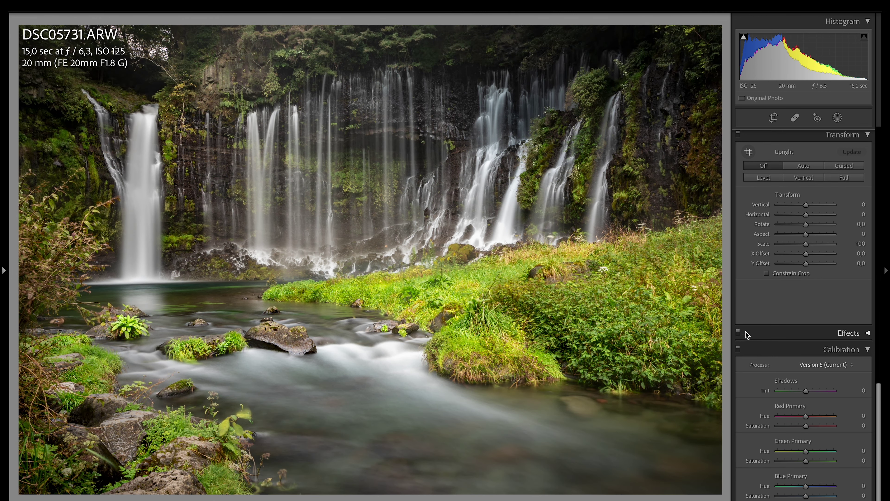
pyautogui.click(738, 332)
# Crop in from the bottom, deepen the vignette to −39, and edit the photo in Luminar 4.
pyautogui.press('r')
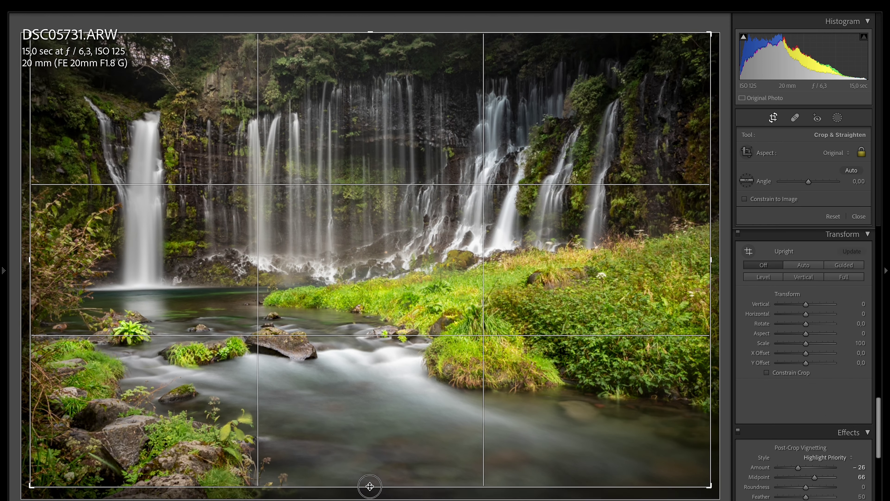
pyautogui.moveTo(370, 492); pyautogui.dragTo(367, 473)
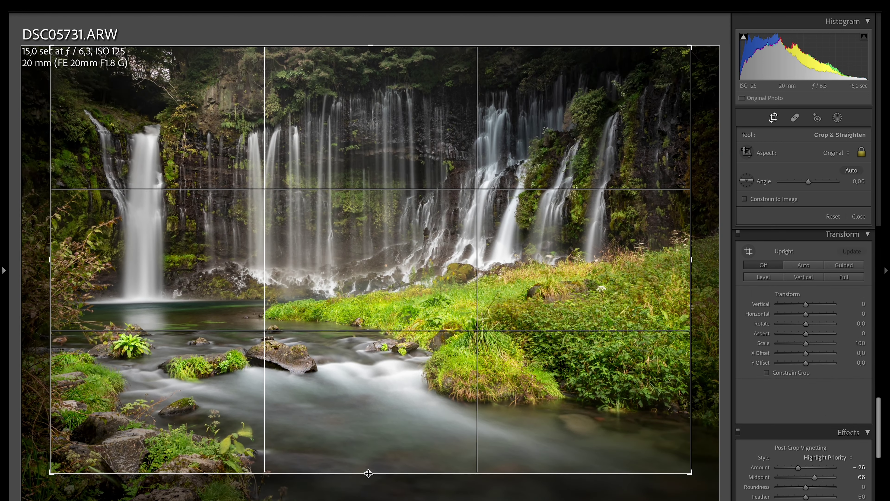
pyautogui.press('r')
pyautogui.moveTo(799, 370); pyautogui.dragTo(797, 371)
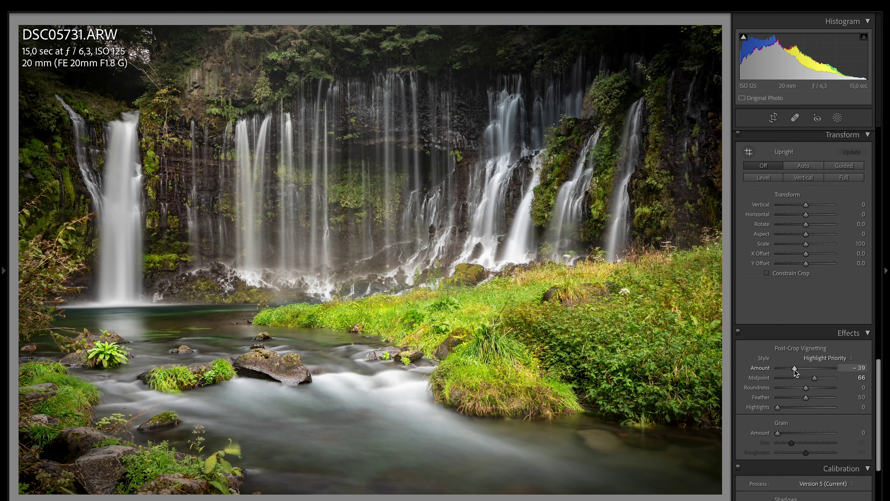
pyautogui.rightClick(445, 192)
pyautogui.moveTo(501, 272)
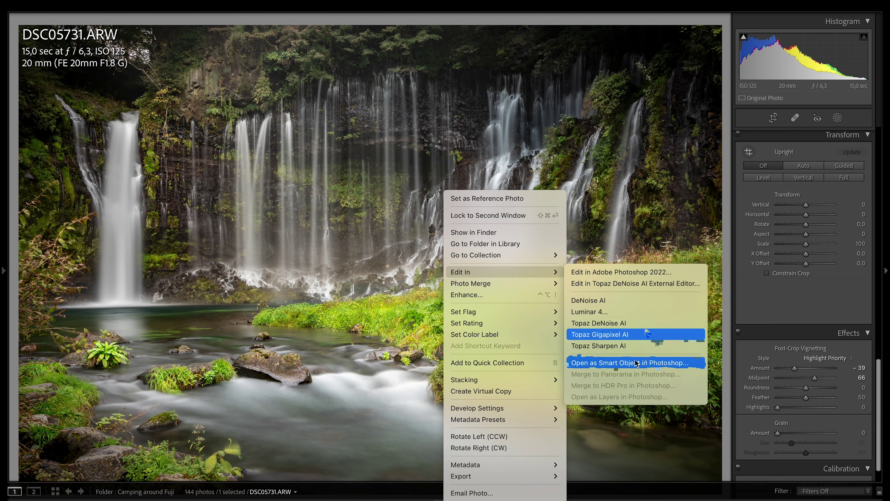
pyautogui.click(514, 318)
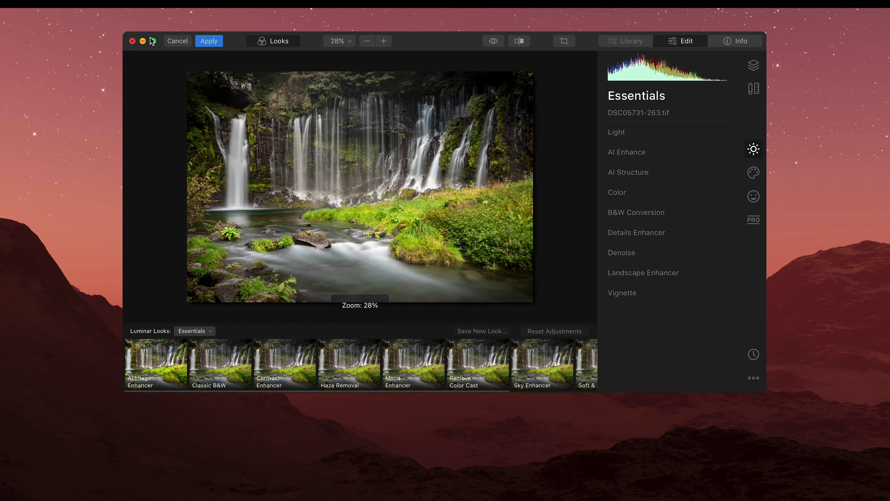
# Add a luminosity mask to AI Enhance and adjust the AI Accent slider.
pyautogui.click(153, 41)
pyautogui.click(770, 103)
pyautogui.click(793, 162)
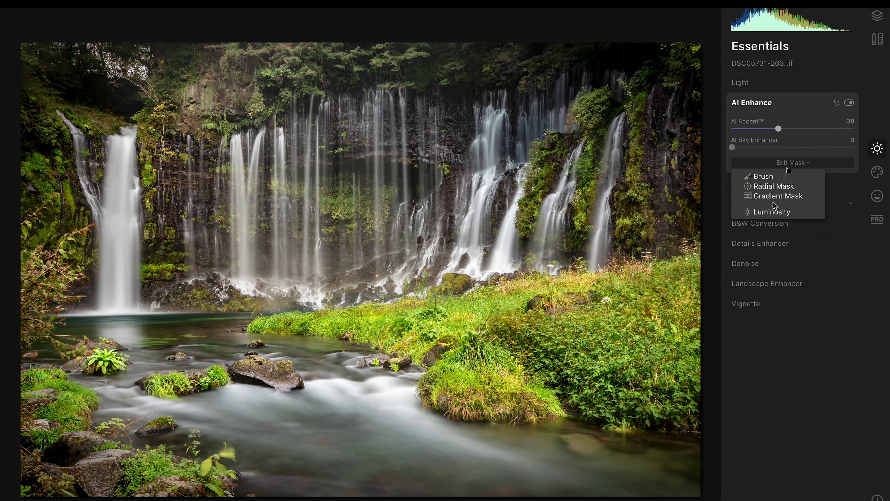
pyautogui.click(771, 212)
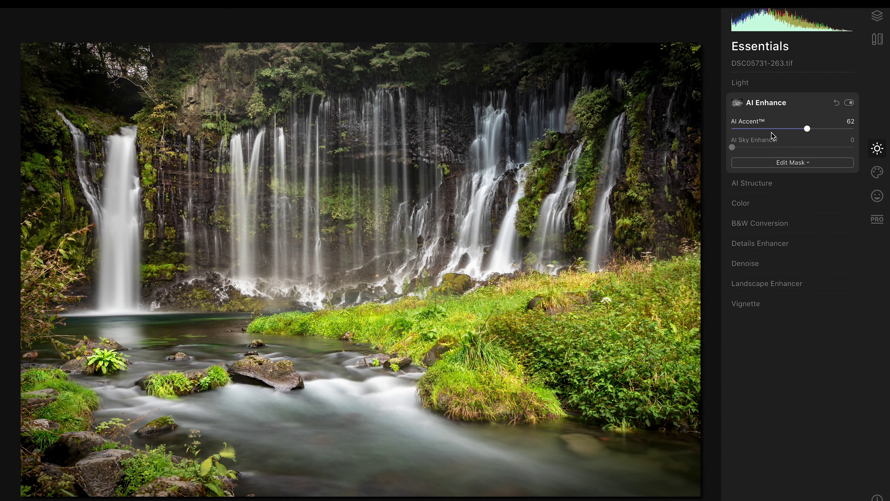
pyautogui.moveTo(806, 128); pyautogui.dragTo(854, 129)
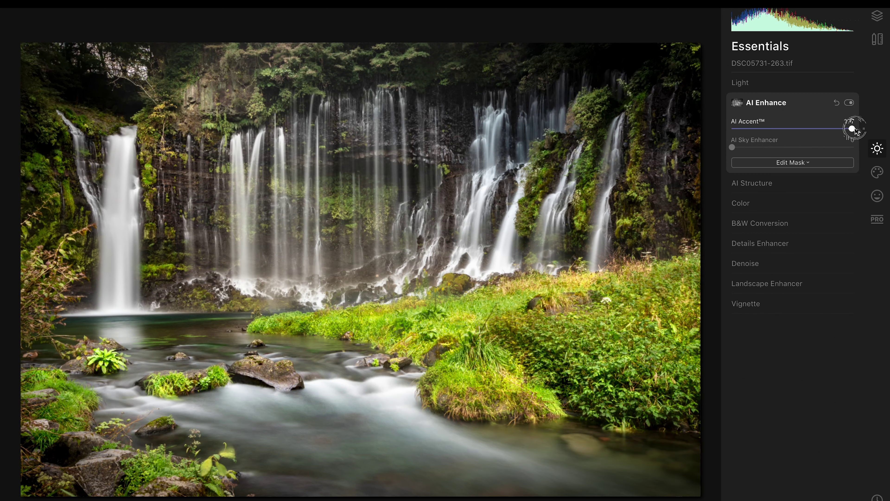
pyautogui.doubleClick(774, 129)
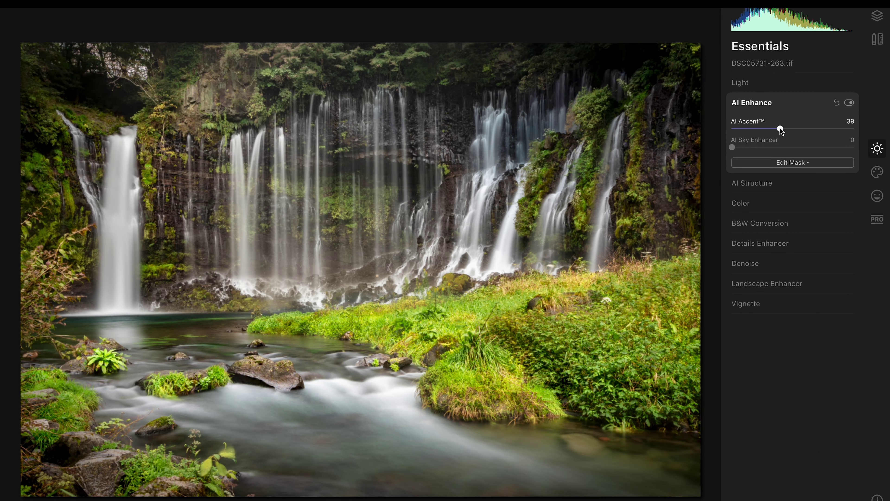
# Set Landscape Enhancer Dehaze to 16, comparing it on and off.
pyautogui.click(768, 283)
pyautogui.click(847, 223)
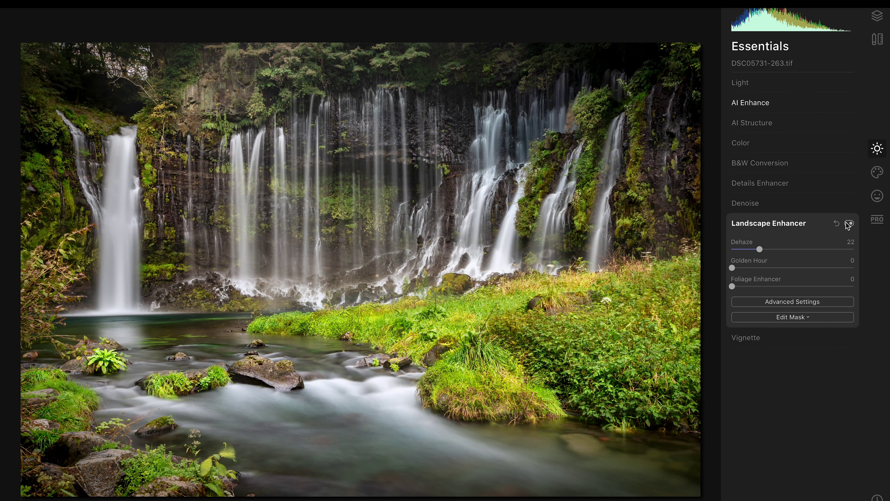
pyautogui.click(846, 223)
pyautogui.moveTo(795, 247); pyautogui.dragTo(823, 246)
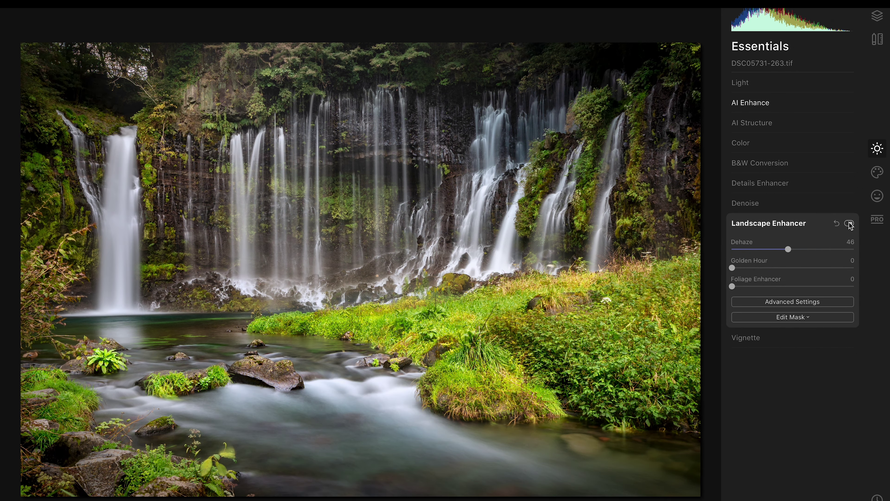
pyautogui.doubleClick(785, 243)
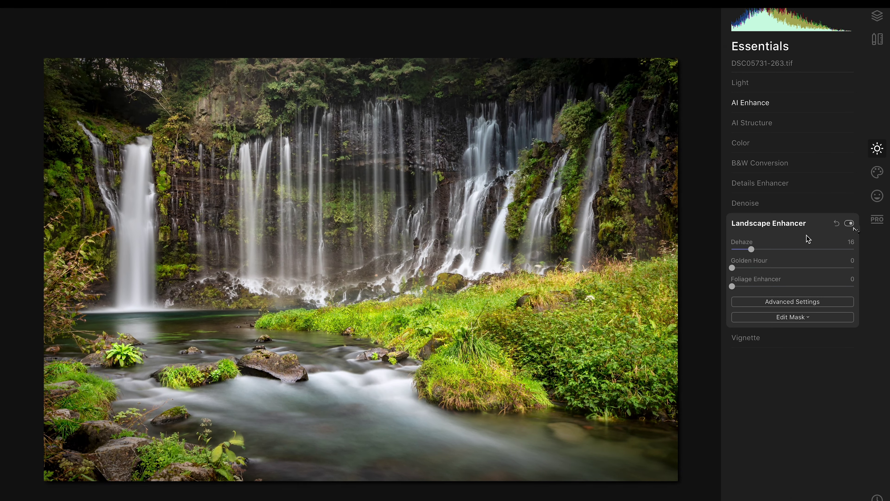
pyautogui.click(877, 219)
# Shift Highlights Balance and raise Midtones Contrast to 16 in Advanced Contrast.
pyautogui.scroll(2, 492, 245)
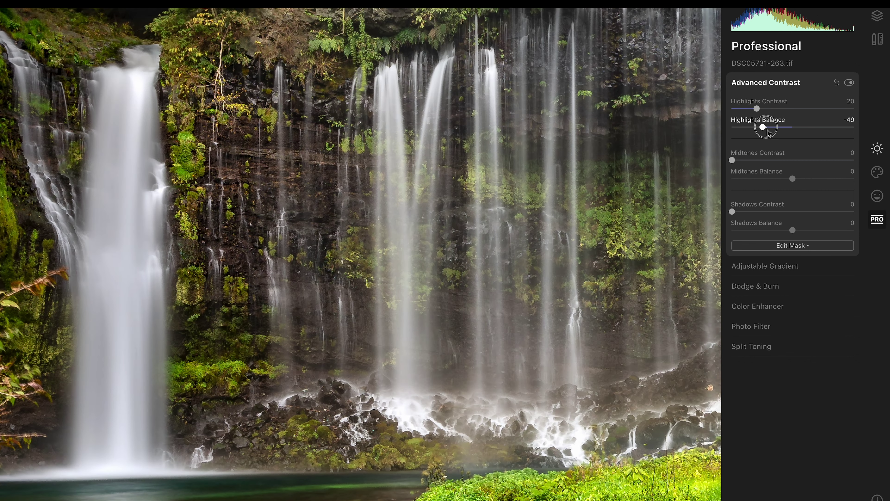
pyautogui.moveTo(762, 127)
pyautogui.mouseDown()
pyautogui.moveTo(754, 129)
pyautogui.moveTo(795, 109)
pyautogui.moveTo(751, 109)
pyautogui.mouseUp()
pyautogui.click(848, 82)
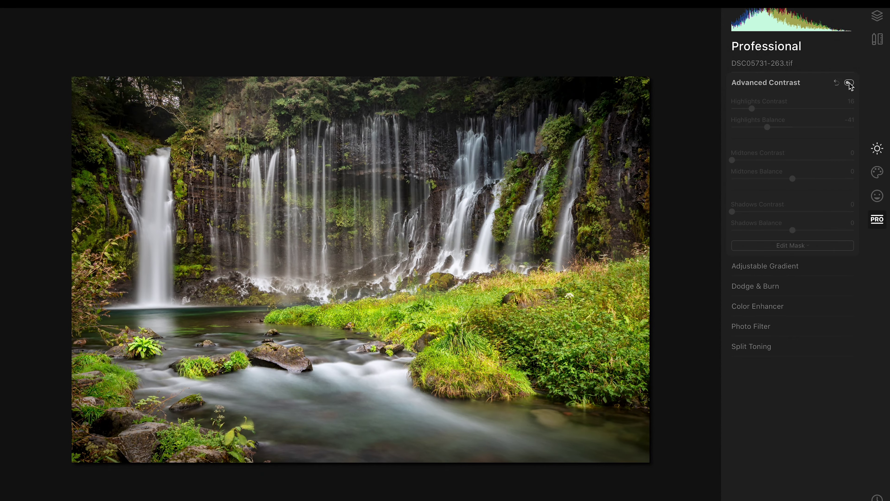
pyautogui.click(849, 82)
pyautogui.moveTo(732, 160); pyautogui.dragTo(751, 160)
pyautogui.moveTo(817, 179); pyautogui.dragTo(771, 179)
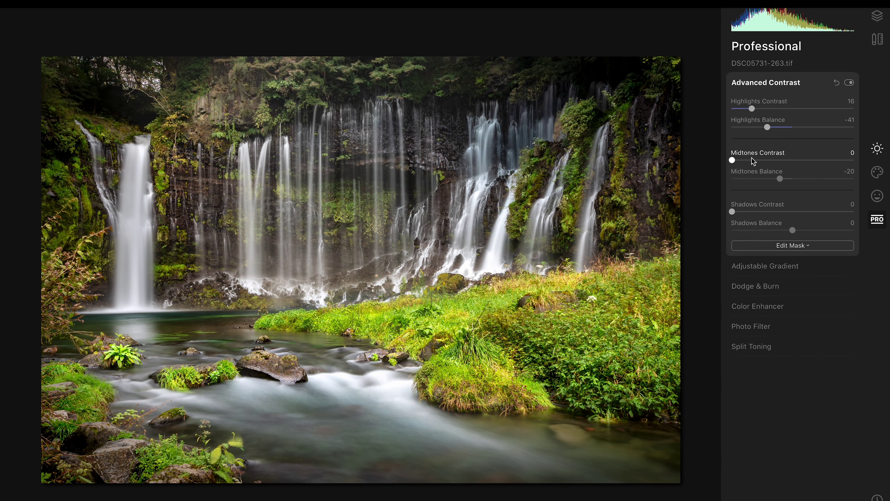
# Set Midtones Balance −9 and Shadows Balance −13, leaving Shadows Contrast at 0.
pyautogui.doubleClick(809, 231)
pyautogui.click(773, 230)
pyautogui.doubleClick(755, 211)
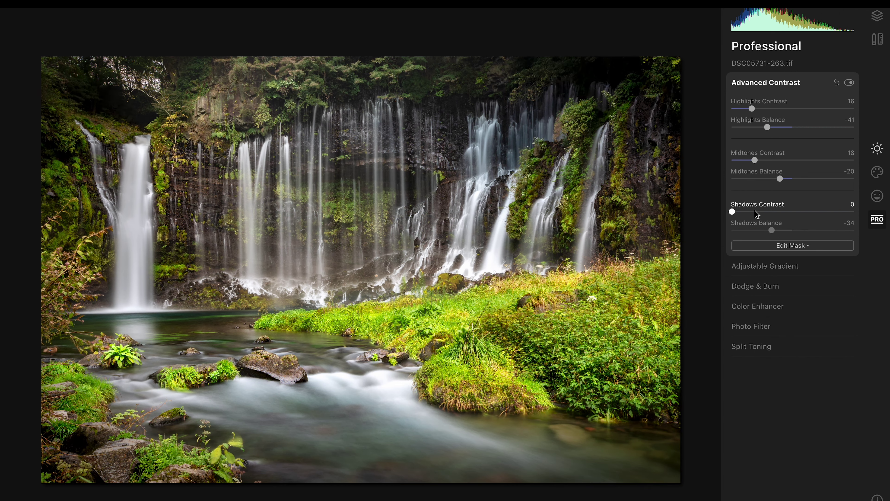
pyautogui.moveTo(779, 179); pyautogui.dragTo(753, 161)
pyautogui.click(752, 212)
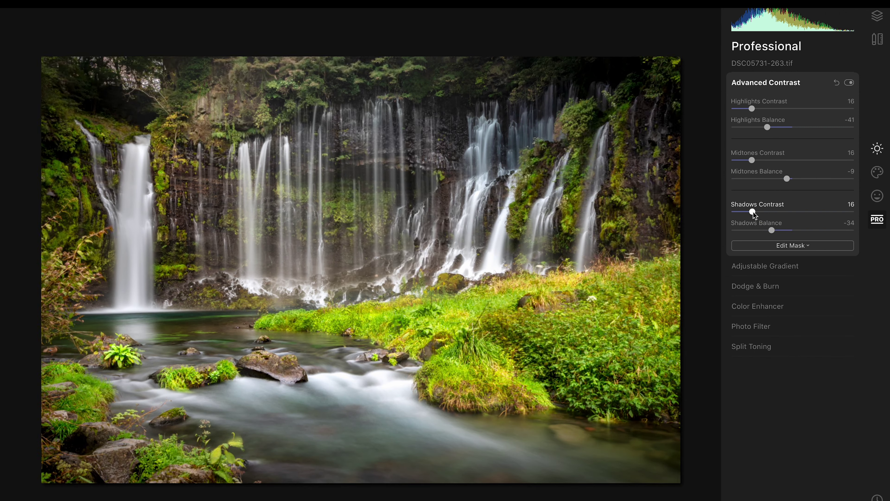
pyautogui.click(812, 230)
pyautogui.click(784, 230)
pyautogui.doubleClick(752, 211)
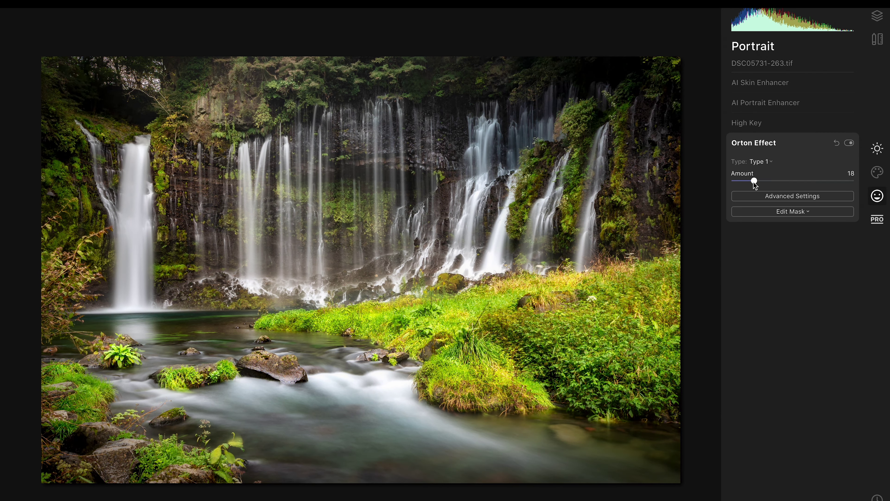
# Add Orton Effect and brush its glow off the central waterfalls and lower stream.
pyautogui.click(848, 144)
pyautogui.click(848, 143)
pyautogui.click(848, 143)
pyautogui.click(791, 211)
pyautogui.click(772, 260)
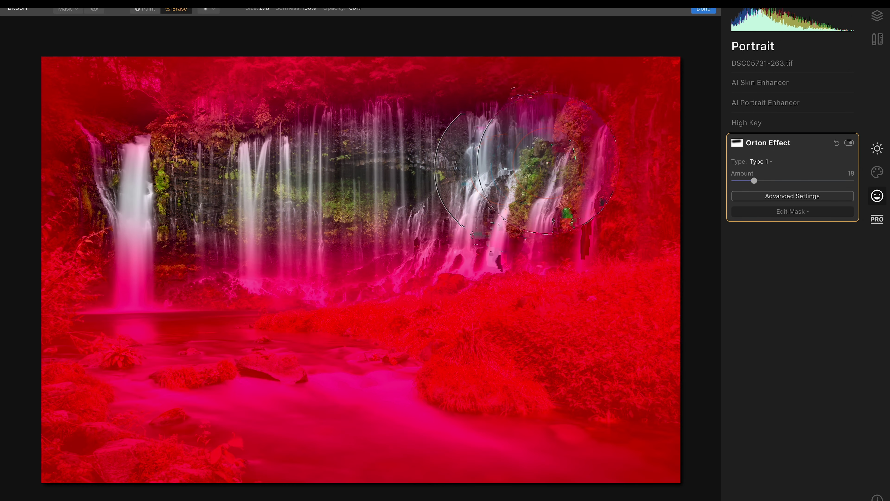
pyautogui.moveTo(505, 169)
pyautogui.mouseDown()
pyautogui.moveTo(325, 230)
pyautogui.moveTo(137, 217)
pyautogui.mouseUp()
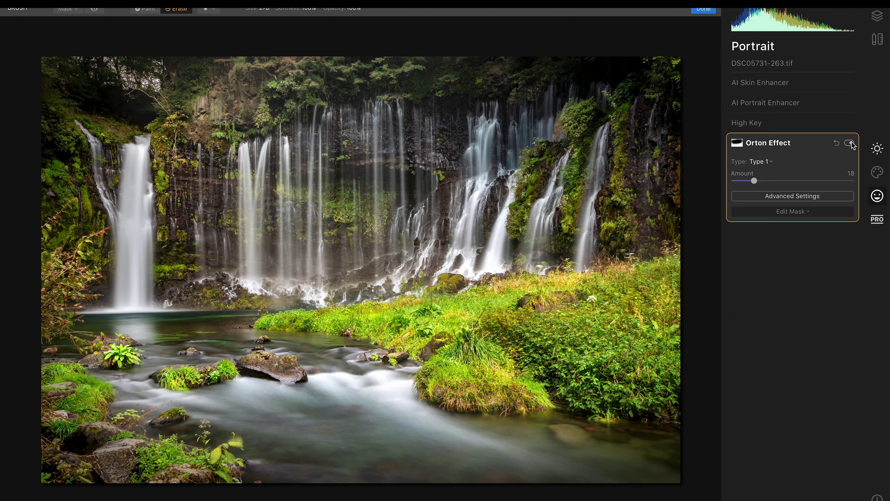
pyautogui.moveTo(145, 419); pyautogui.dragTo(185, 354)
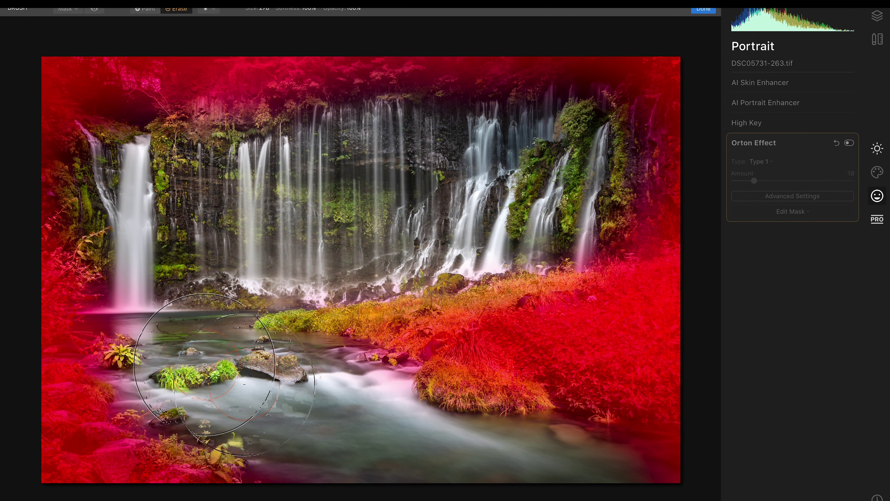
# Paint the Orton glow mask onto the grass and surrounding foliage.
pyautogui.click(849, 143)
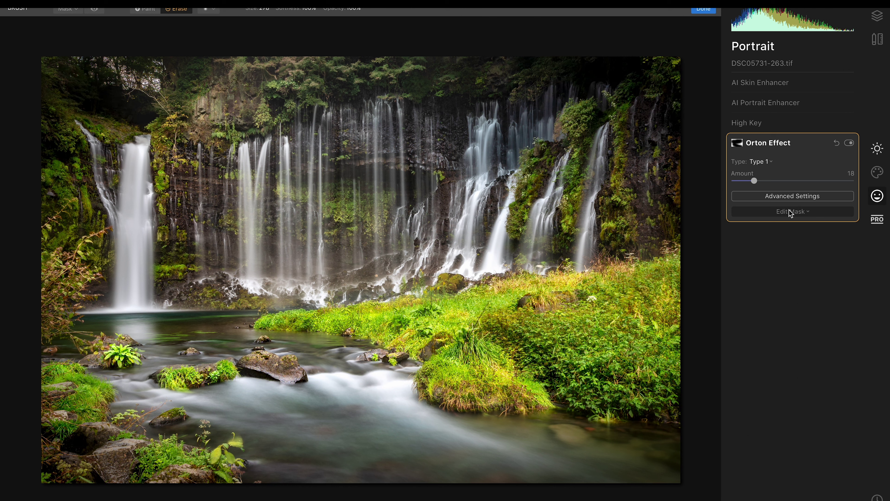
pyautogui.click(807, 196)
pyautogui.click(801, 212)
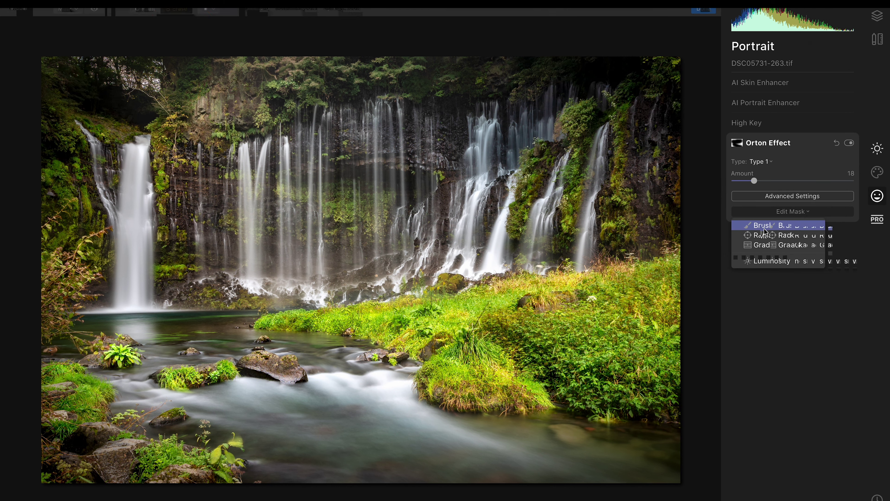
pyautogui.click(785, 224)
pyautogui.scroll(5, 340, 335)
pyautogui.scroll(3, 191, 153)
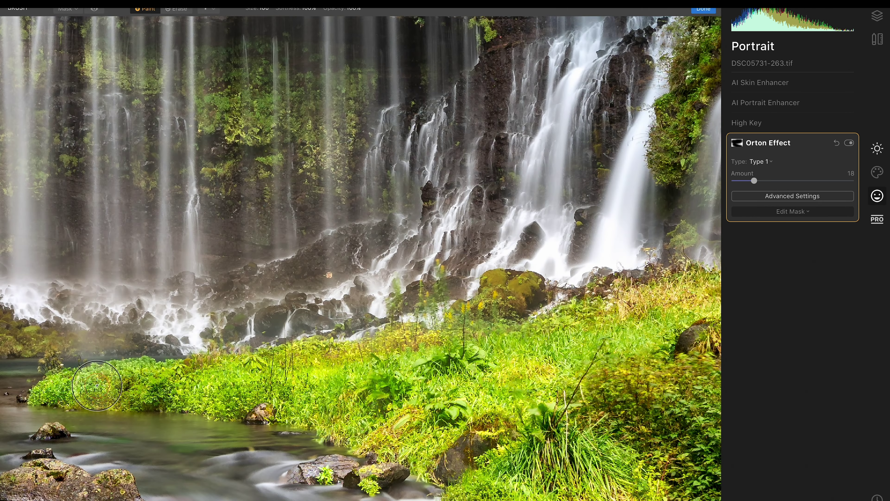
pyautogui.moveTo(128, 387)
pyautogui.mouseDown()
pyautogui.moveTo(39, 387)
pyautogui.moveTo(334, 382)
pyautogui.mouseUp()
pyautogui.scroll(-5, 421, 386)
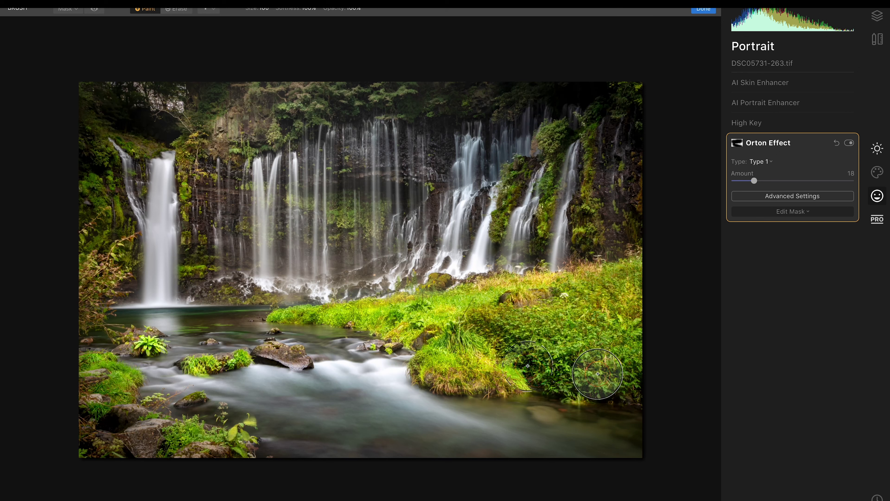
pyautogui.moveTo(508, 298); pyautogui.dragTo(608, 323)
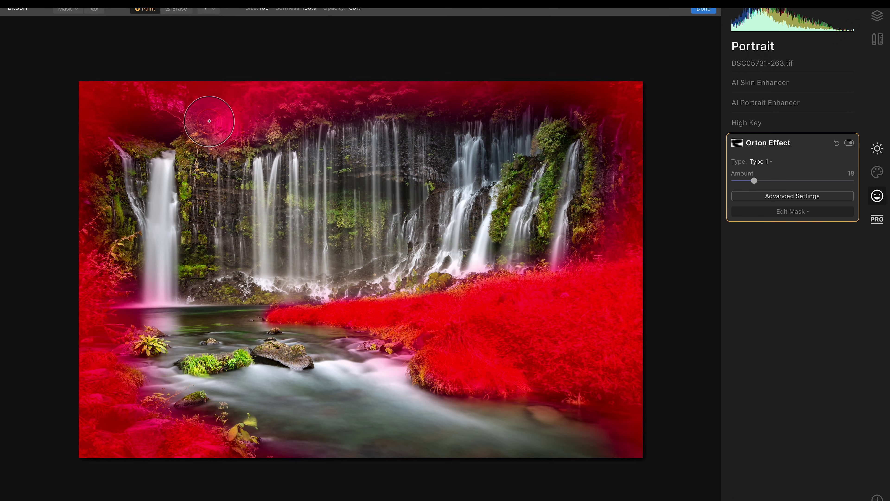
pyautogui.click(777, 181)
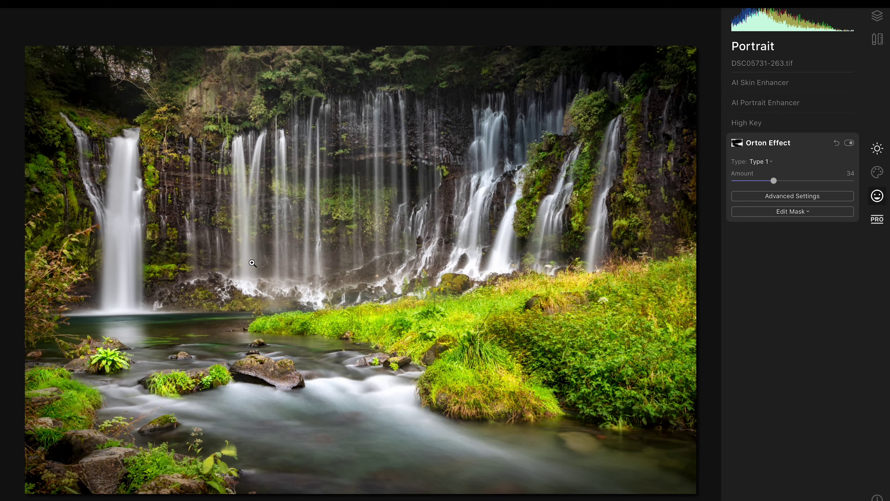
# Lower the Orton Amount to 15, comparing the glow on and off.
pyautogui.click(850, 143)
pyautogui.click(850, 143)
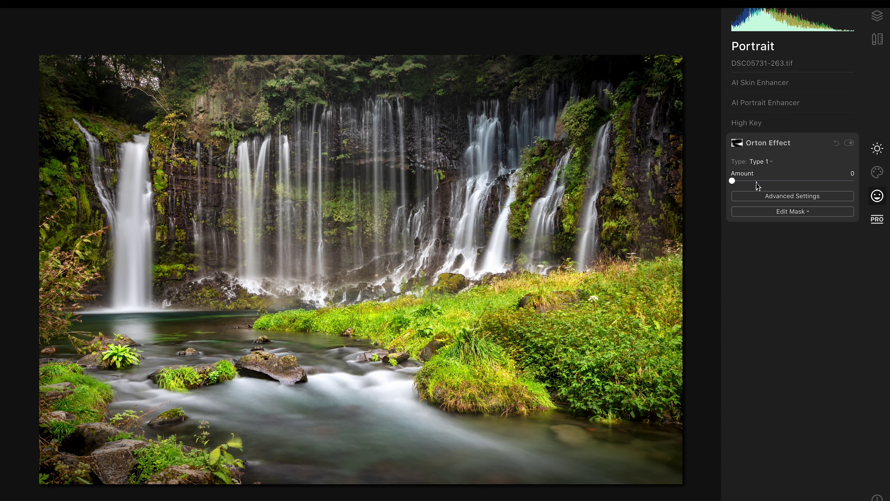
pyautogui.moveTo(774, 181); pyautogui.dragTo(760, 181)
pyautogui.click(850, 143)
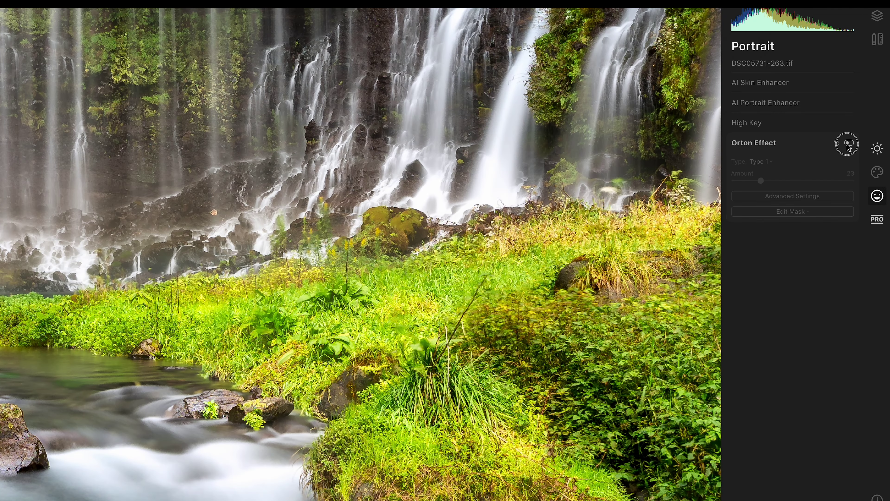
pyautogui.click(850, 143)
pyautogui.moveTo(761, 181); pyautogui.dragTo(750, 180)
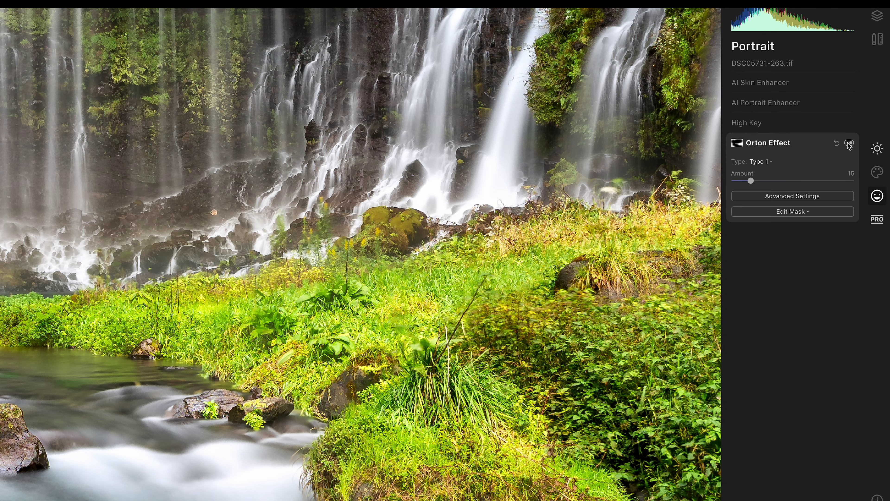
# Fine-tune Orton Advanced Settings, ending at Amount 35 and Contrast −13.
pyautogui.click(811, 195)
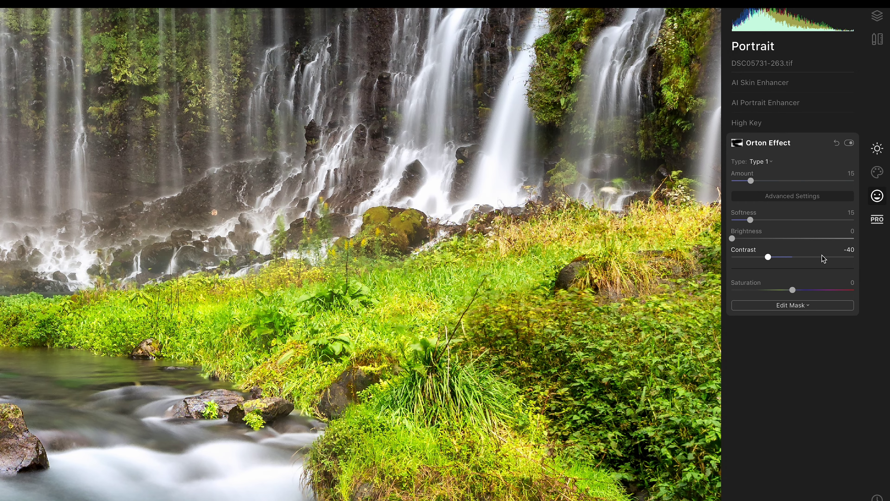
pyautogui.moveTo(823, 257); pyautogui.dragTo(828, 257)
pyautogui.click(850, 143)
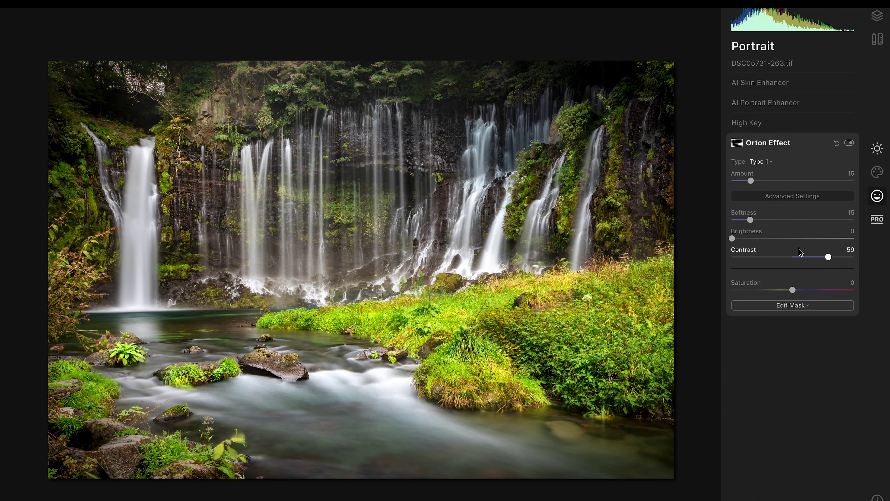
pyautogui.hotkey('ctrl', '=')
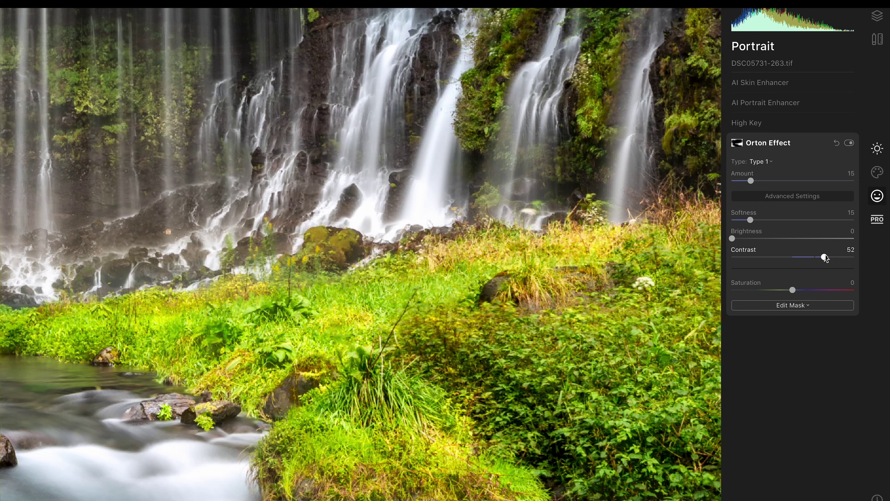
pyautogui.moveTo(750, 181); pyautogui.dragTo(774, 180)
pyautogui.moveTo(811, 257); pyautogui.dragTo(786, 261)
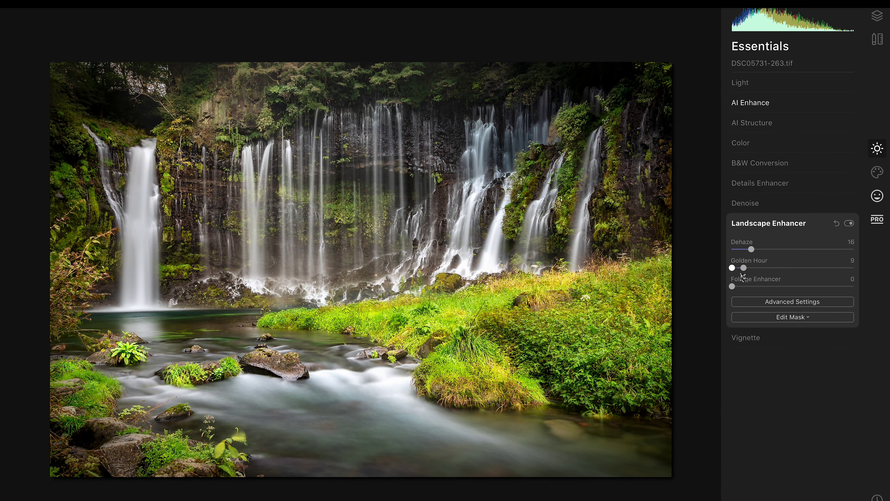
# Try Golden Hour, then reset it to 0 and view a Before/After comparison with the divider slid left.
pyautogui.moveTo(743, 269)
pyautogui.mouseDown()
pyautogui.moveTo(797, 269)
pyautogui.moveTo(733, 269)
pyautogui.mouseUp()
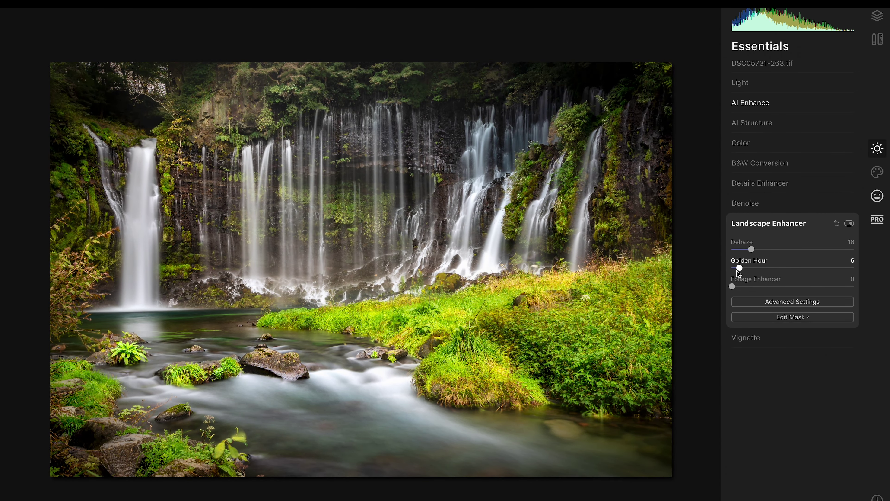
pyautogui.click(848, 224)
pyautogui.click(877, 38)
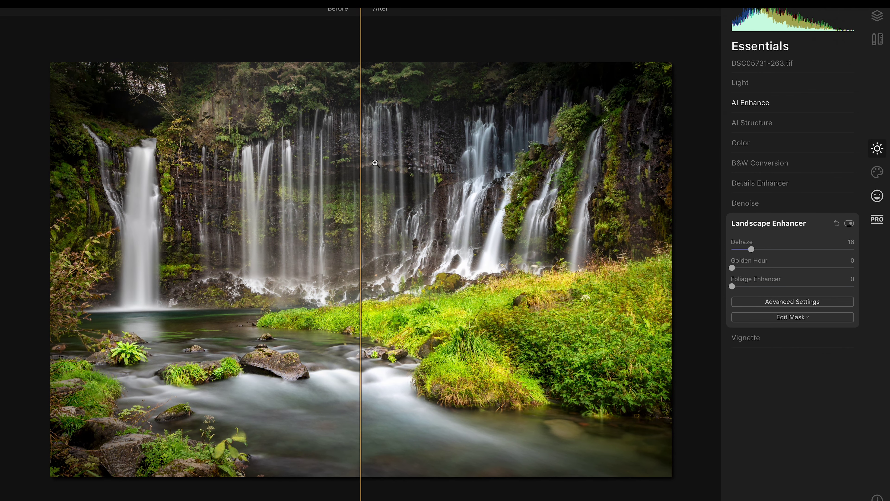
pyautogui.moveTo(361, 234); pyautogui.dragTo(76, 234)
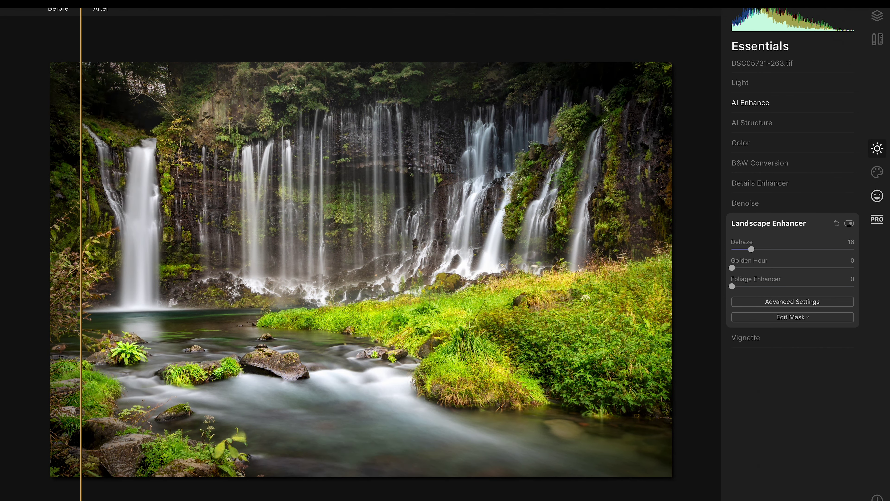